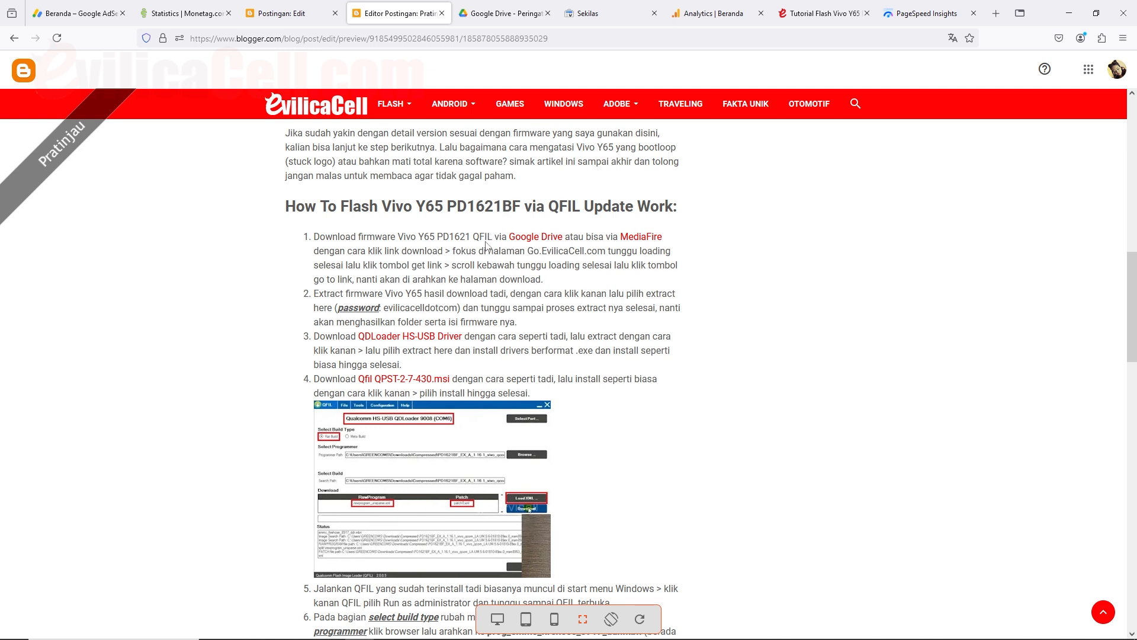
Step: Review the Vivo Y65 PD1621BF article's firmware version details and its QFIL flashing steps with the download links
scroll(486, 245, "up", 1)
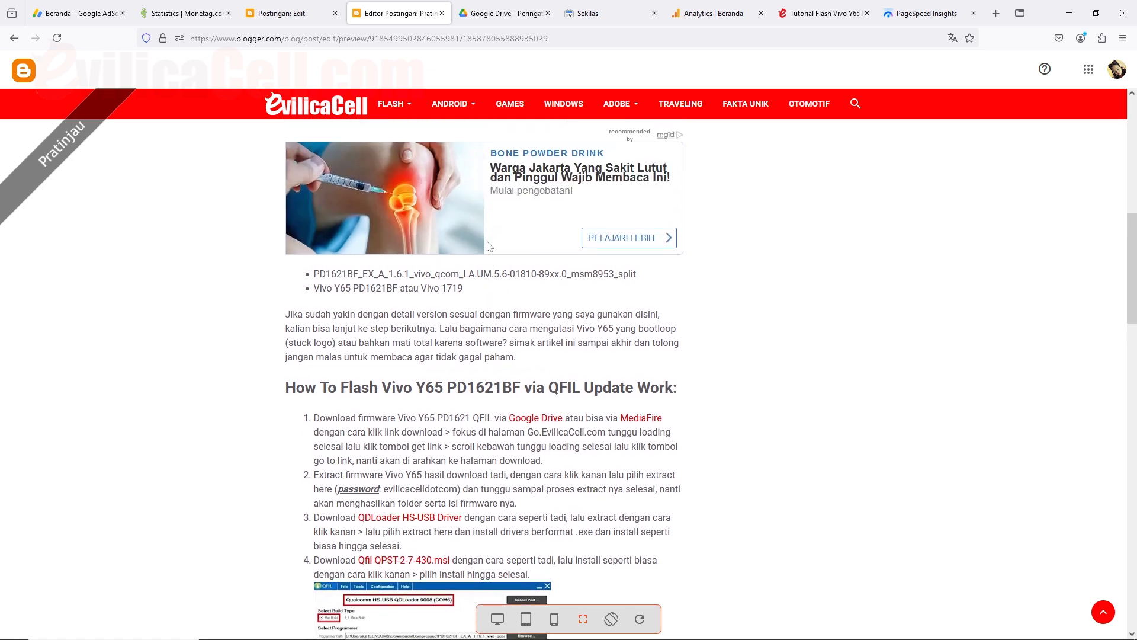
scroll(488, 246, "up", 2)
scroll(488, 245, "down", 3)
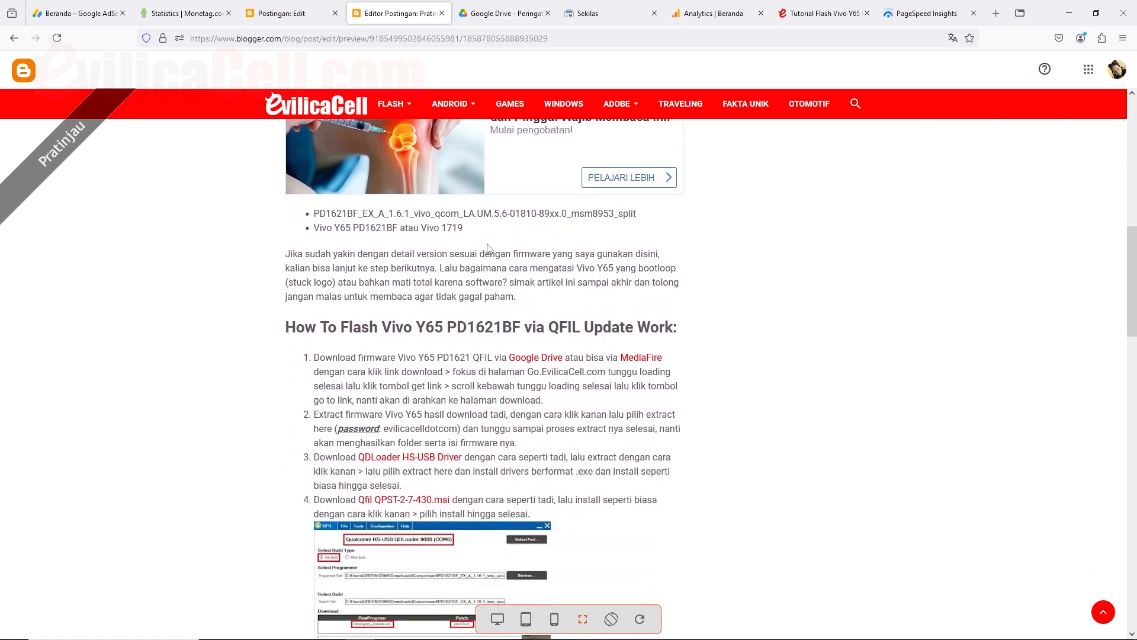
scroll(488, 246, "down", 1)
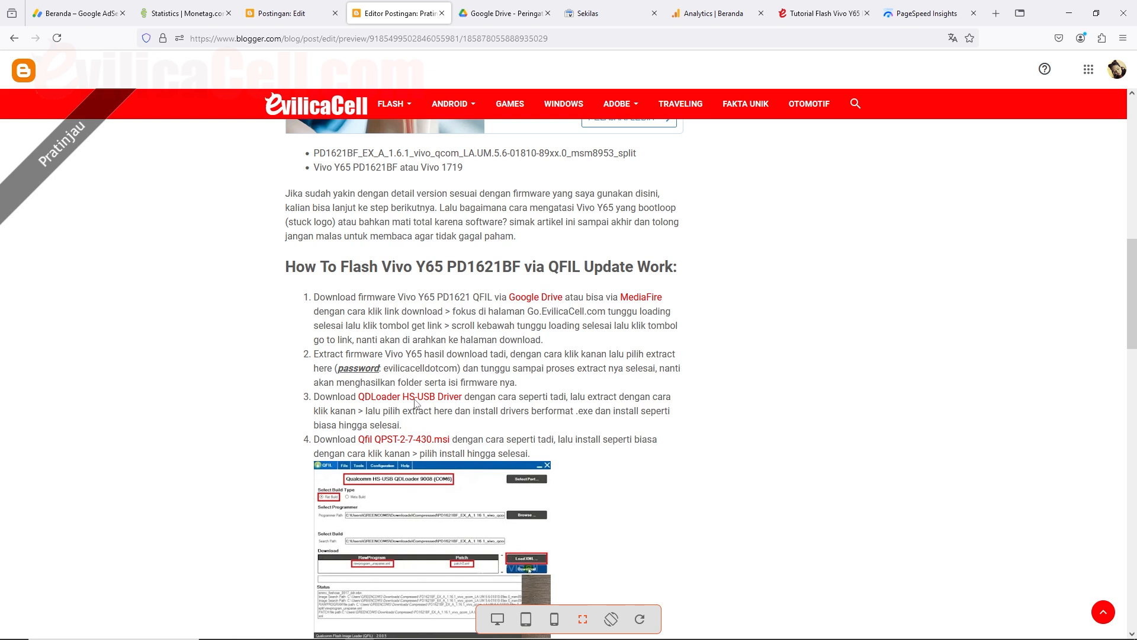
scroll(416, 403, "down", 1)
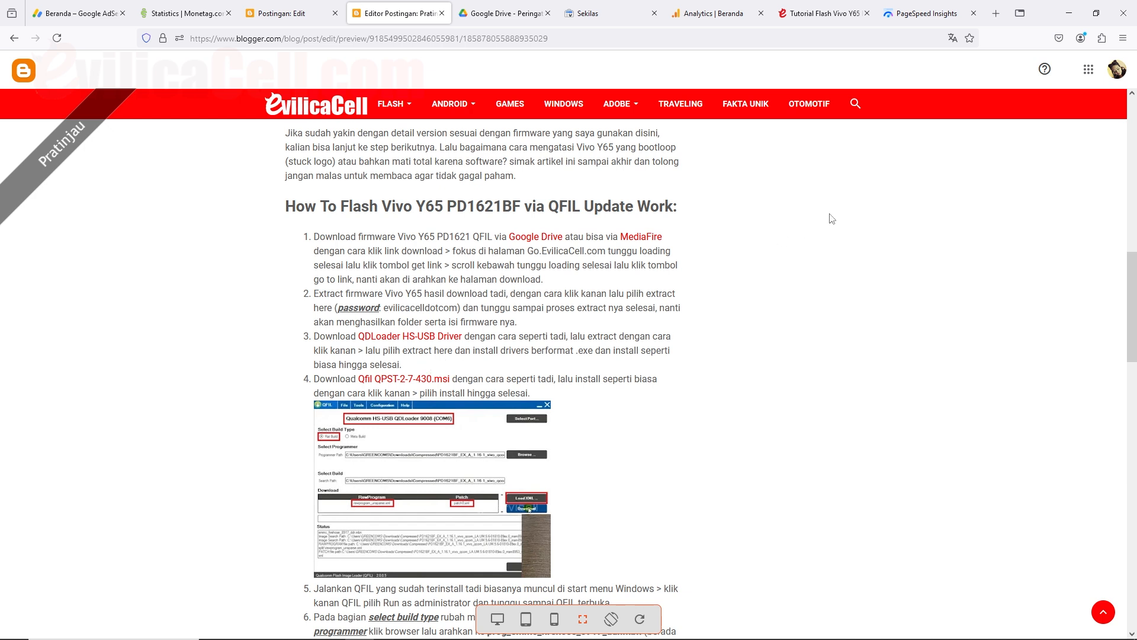
Step: Switch to the Compressed folder in File Explorer and identify the firmware, QDLoader HS-USB Driver and qpst-2-7-430 archives
left_click(1069, 13)
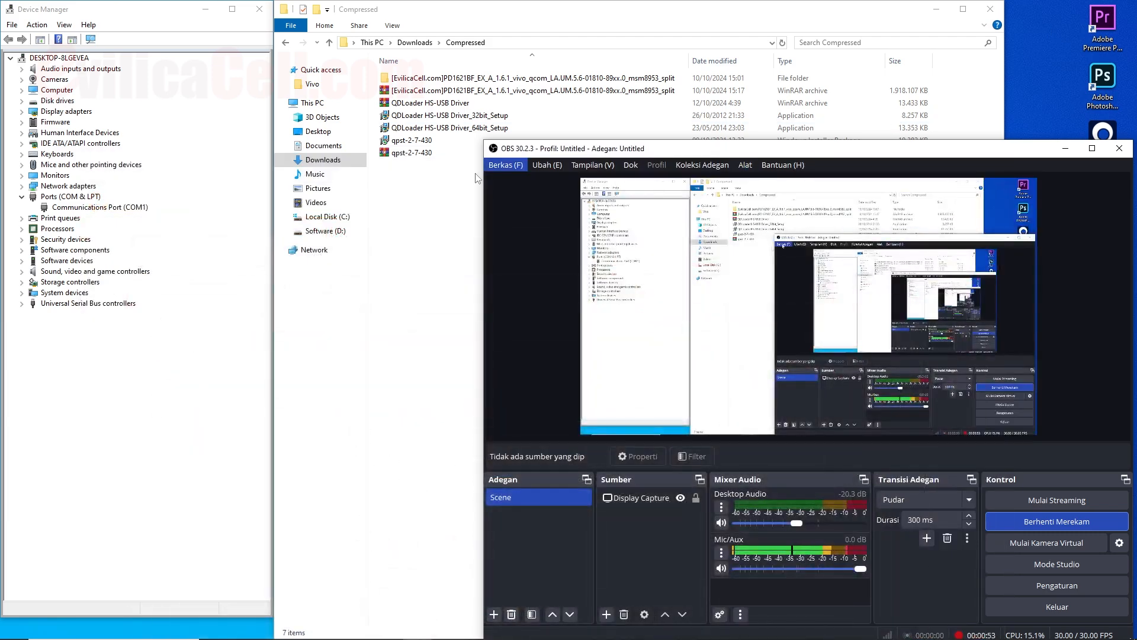
left_click(477, 178)
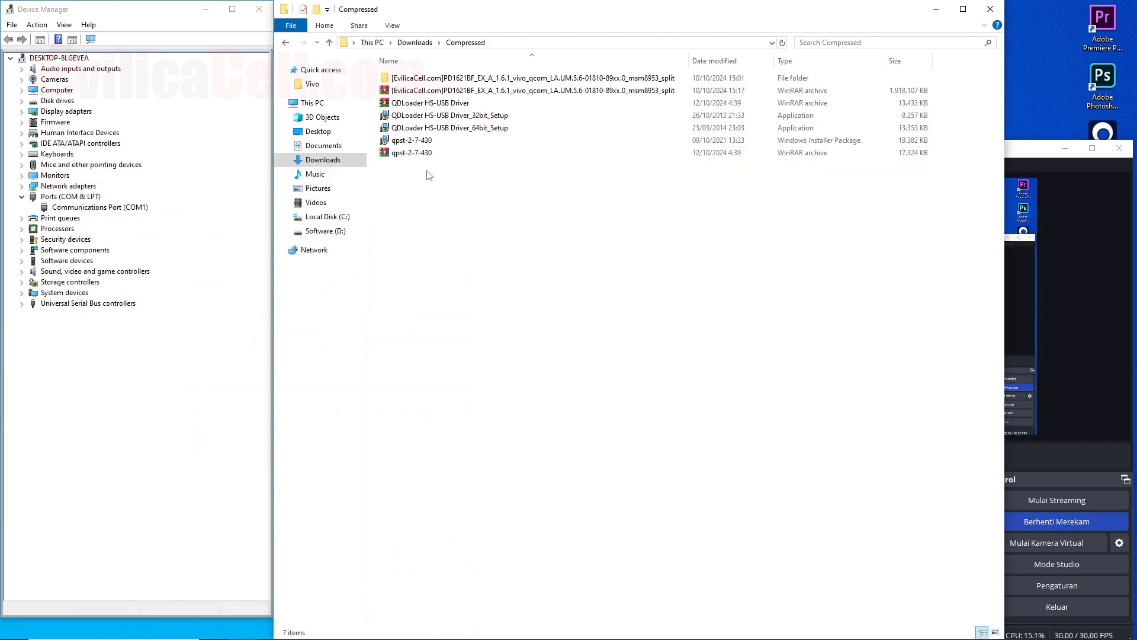
left_click(430, 94)
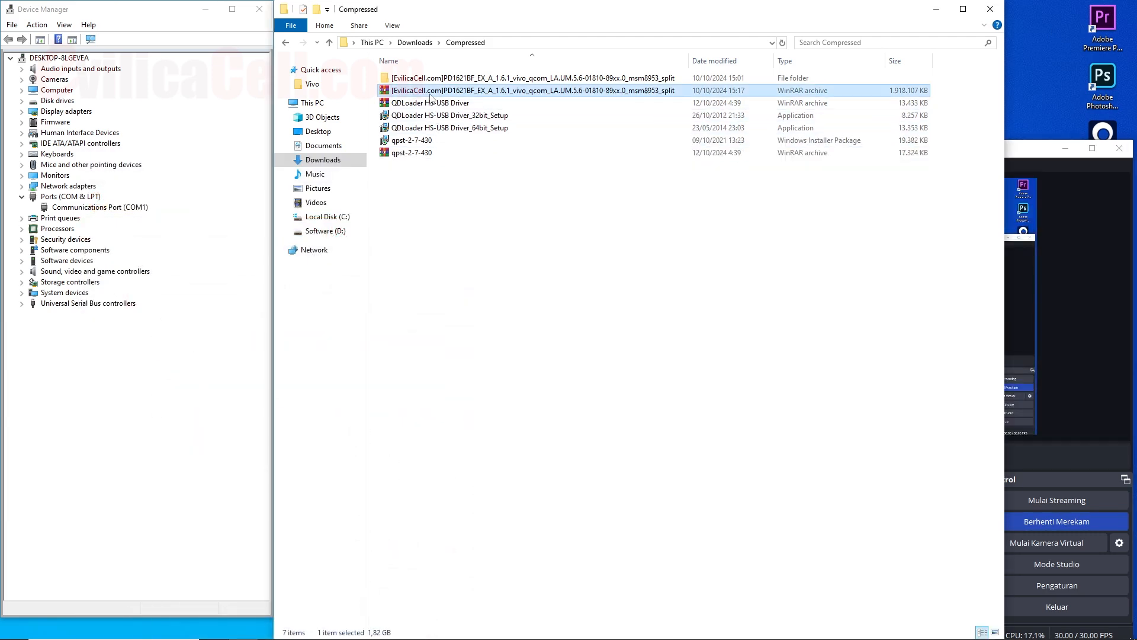
left_click(427, 105)
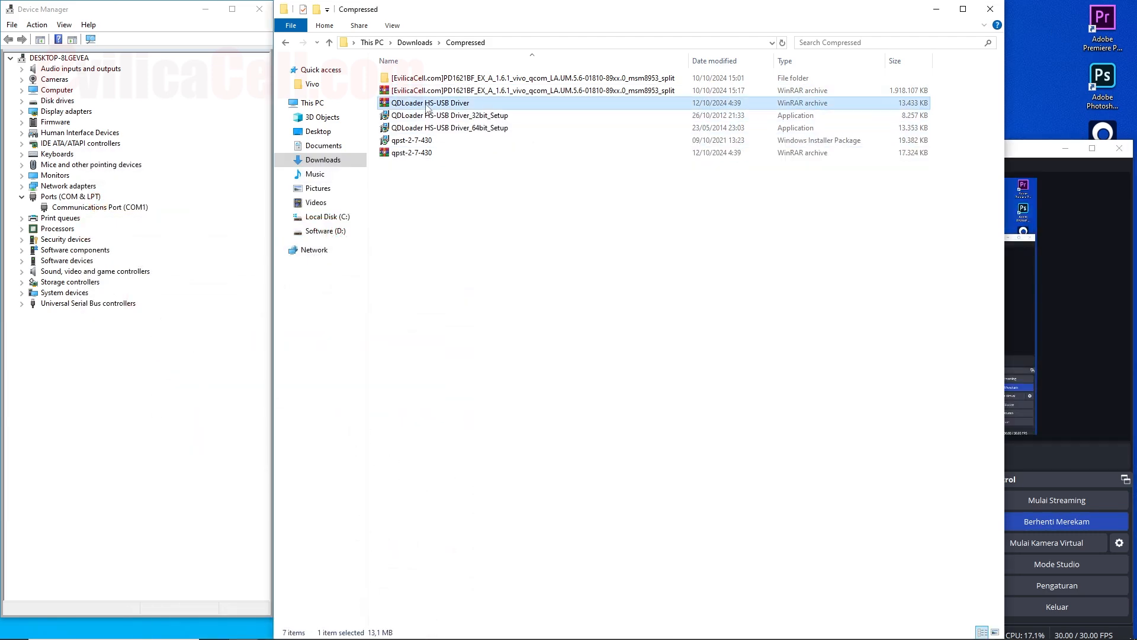
left_click(413, 154)
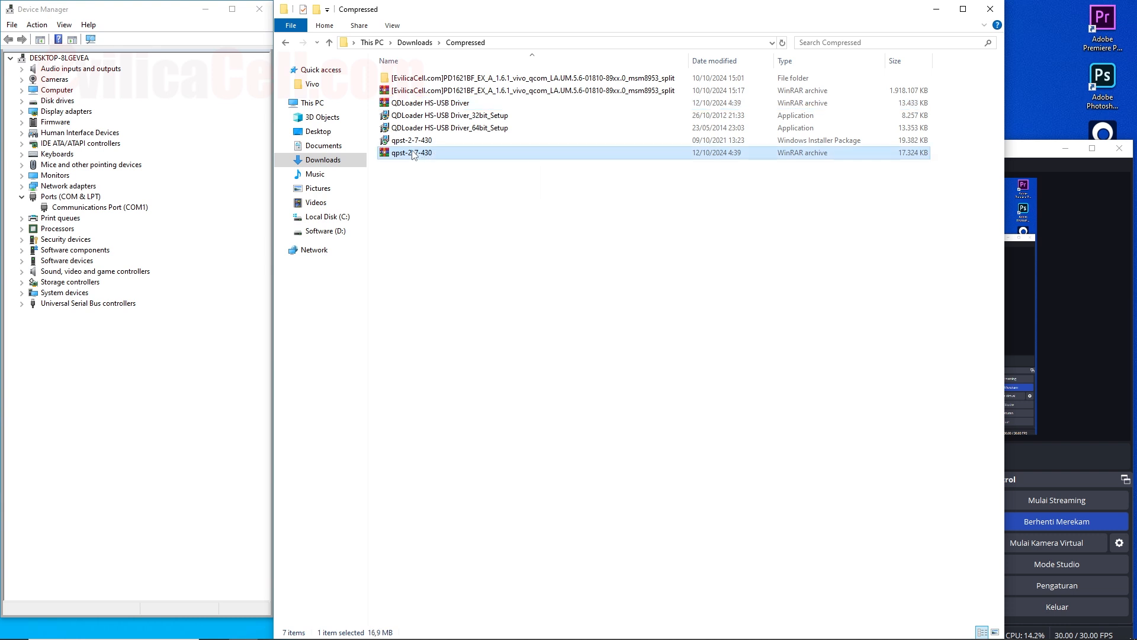
left_click(424, 104, "ctrl")
left_click(425, 92, "ctrl")
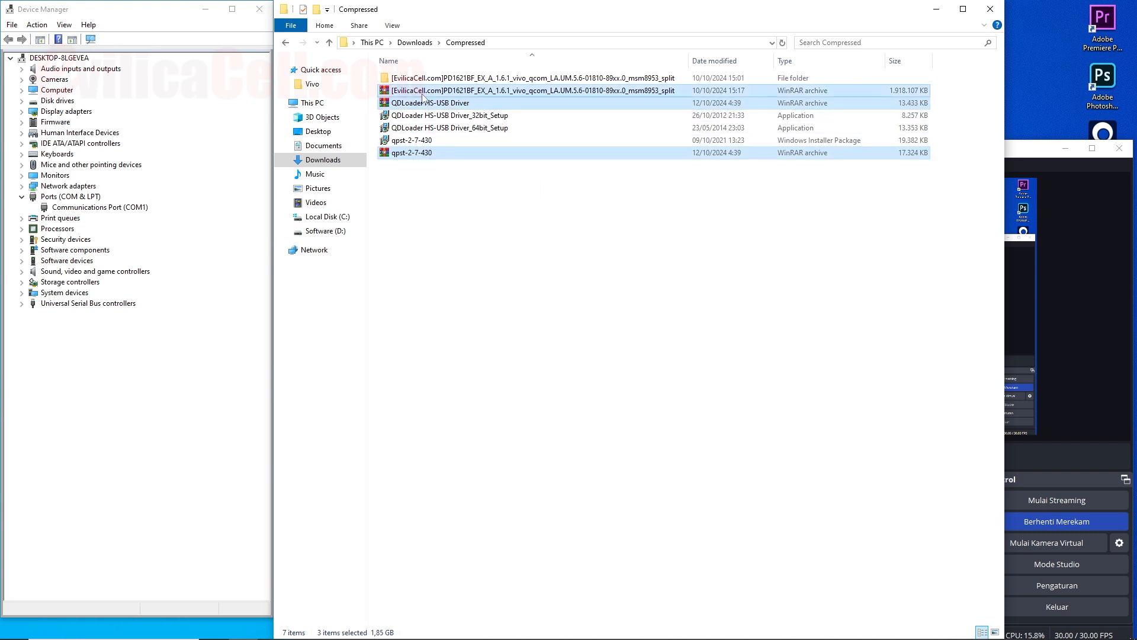
left_click(434, 198)
Step: Start extracting the PD1621BF firmware archive into the current folder, enter the archive password, and cancel the extraction
left_click(447, 91)
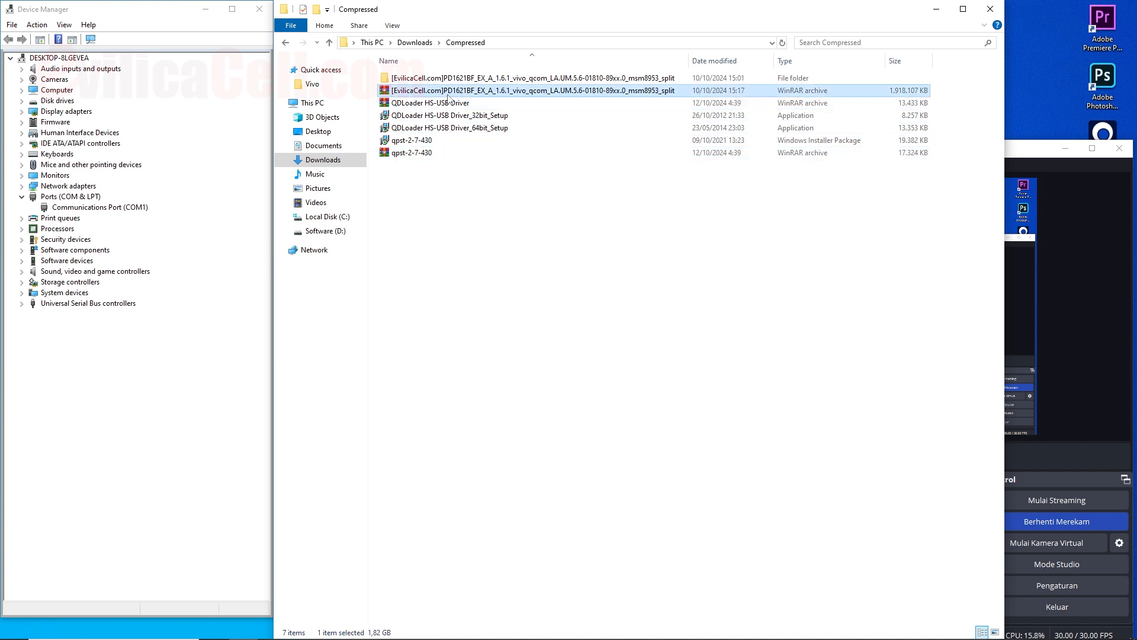
right_click(449, 96)
left_click(459, 142)
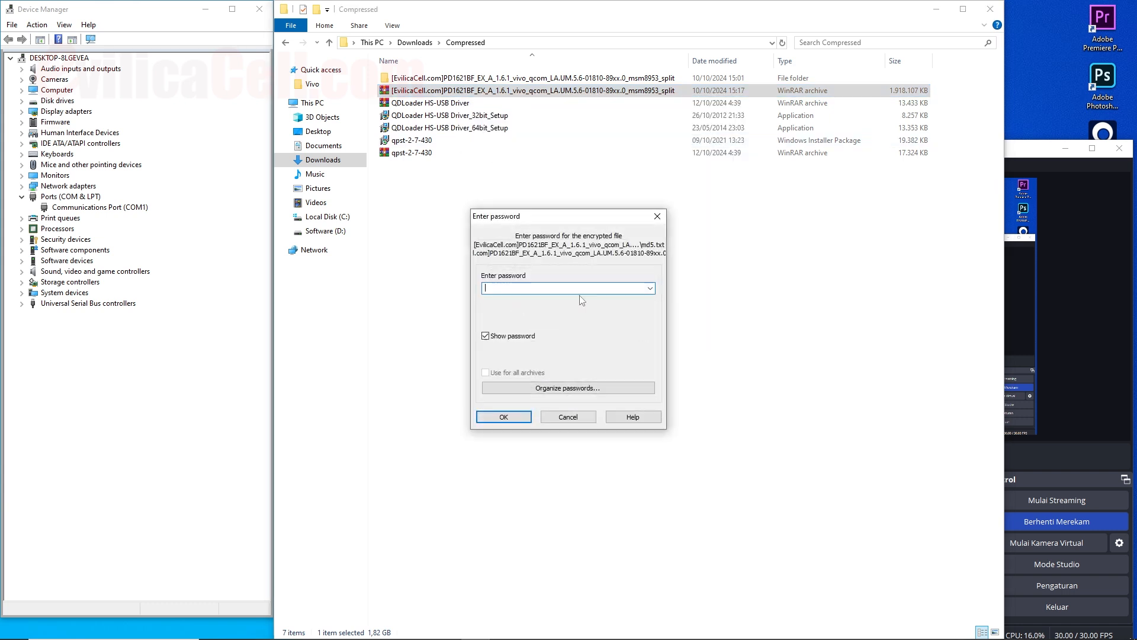
type("evilicacelldotcom")
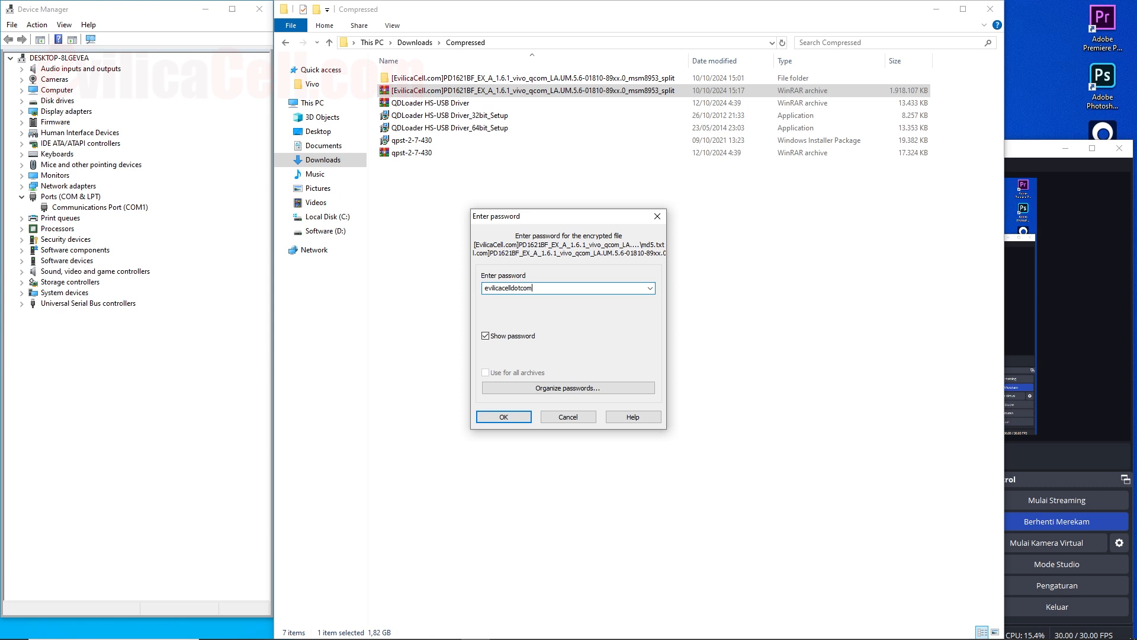
left_click(568, 417)
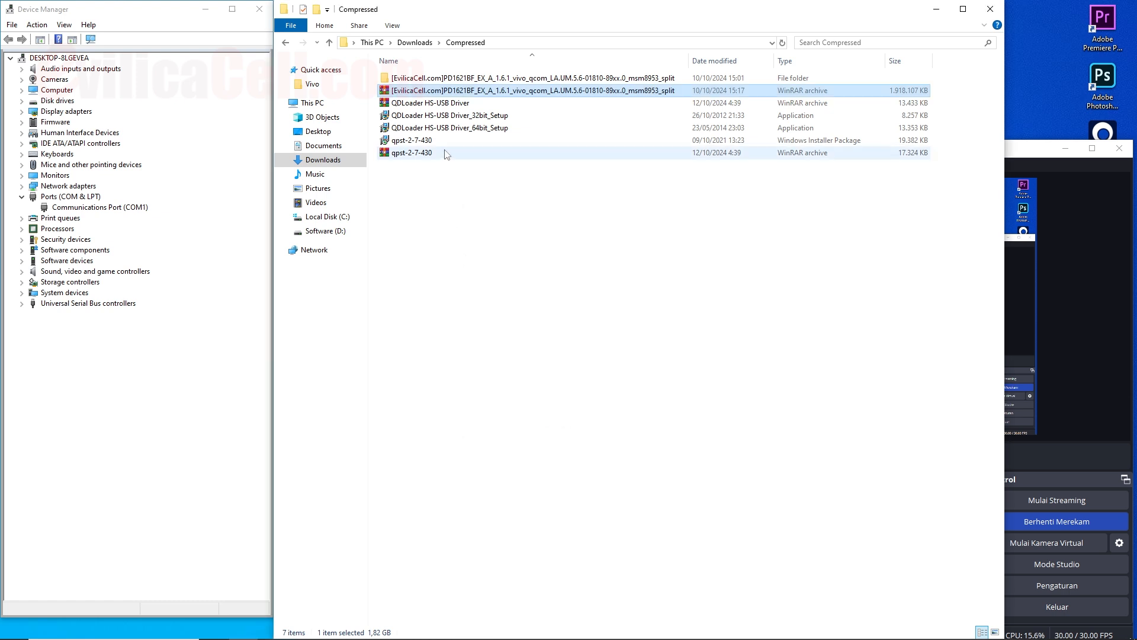
Step: Examine the extracted PD1621BF firmware folder's files with their full names shown, and return to the Compressed folder
left_click(448, 82)
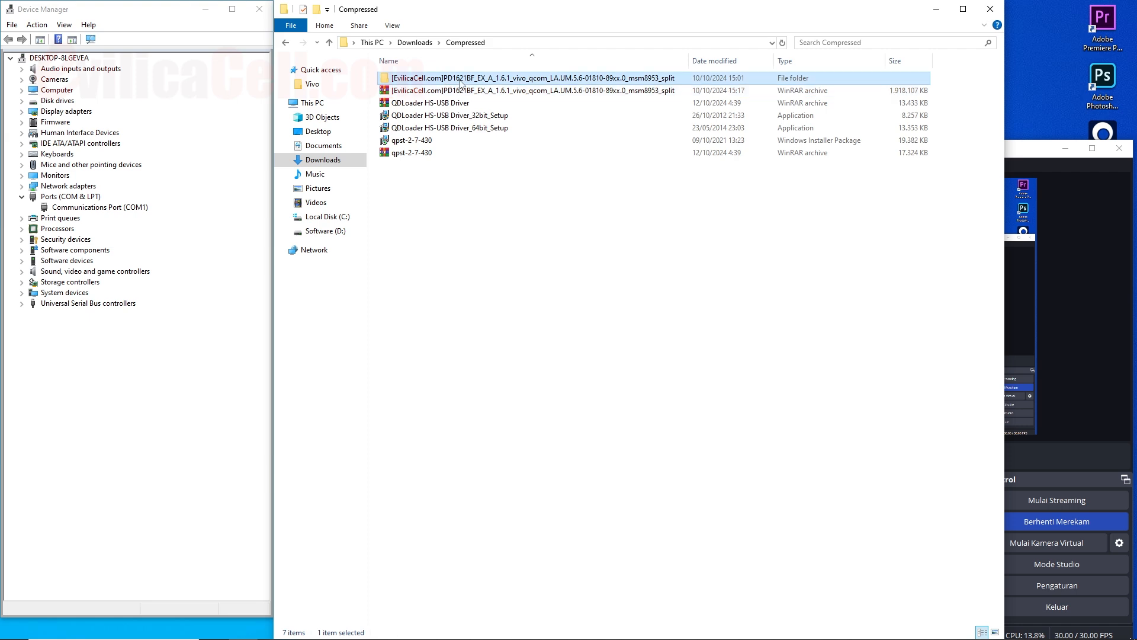
double_click(460, 81)
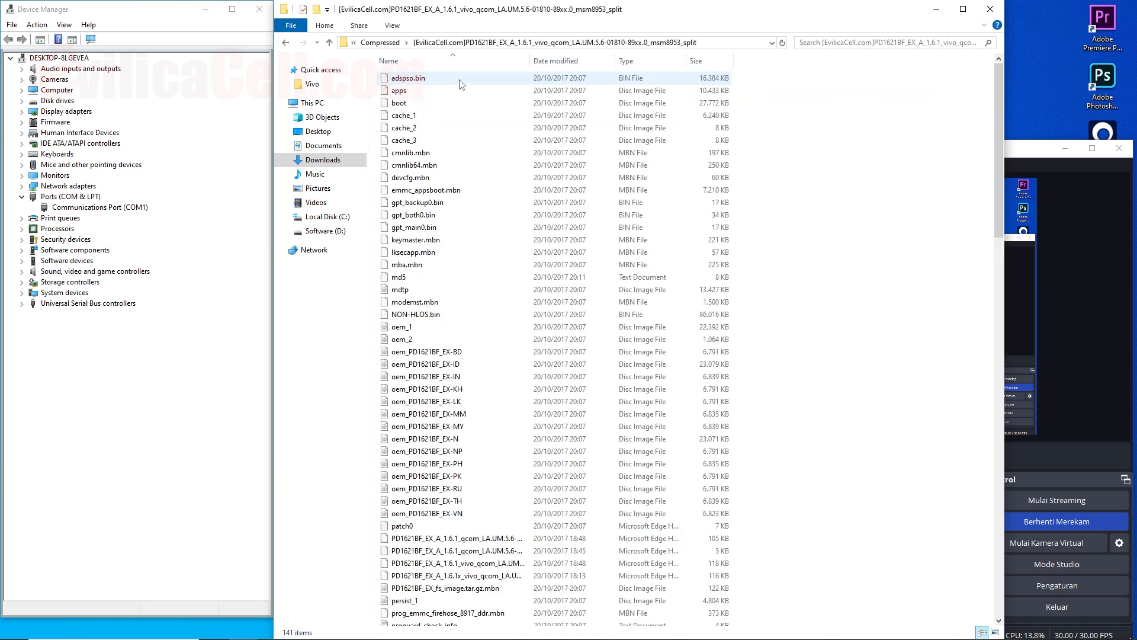
double_click(529, 62)
scroll(530, 399, "down", 20)
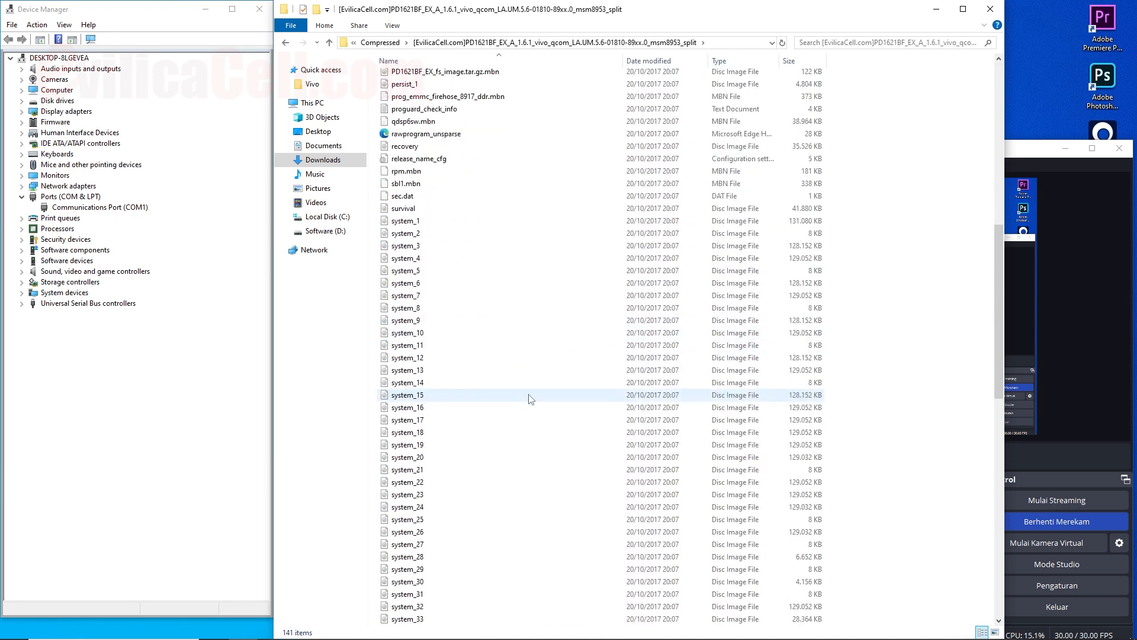
scroll(531, 399, "down", 11)
scroll(530, 398, "up", 14)
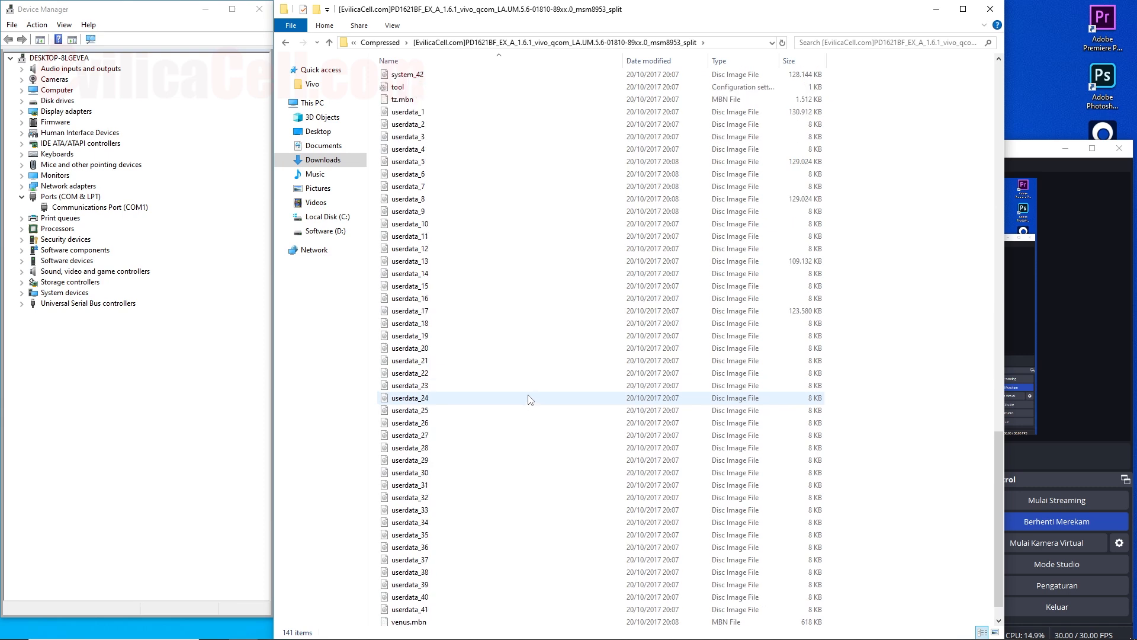
scroll(530, 398, "up", 19)
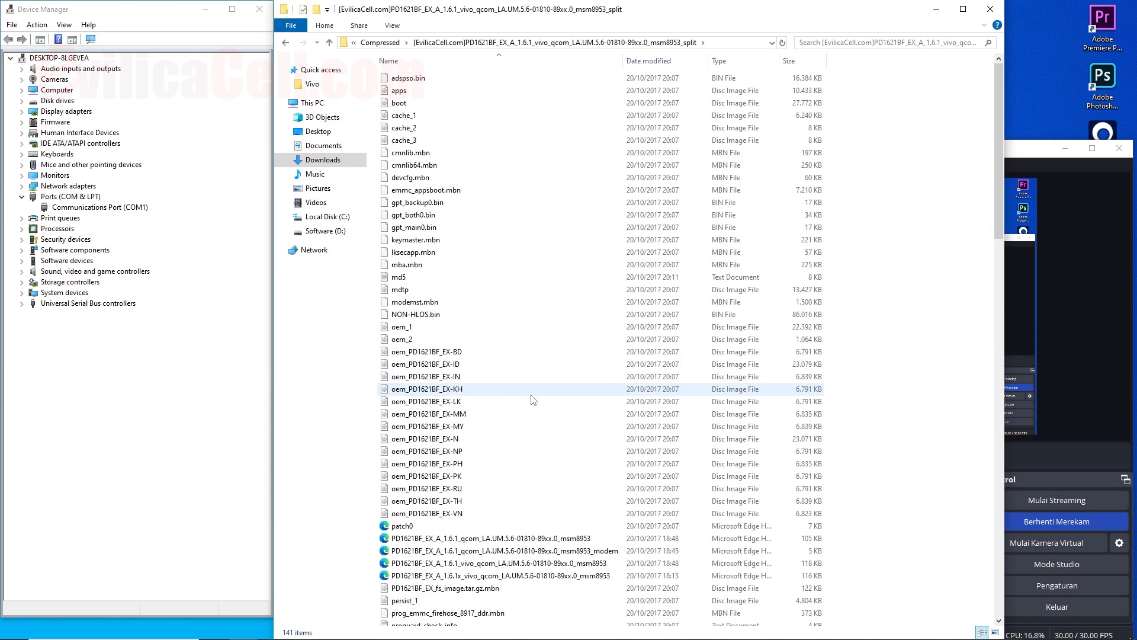
scroll(525, 462, "down", 8)
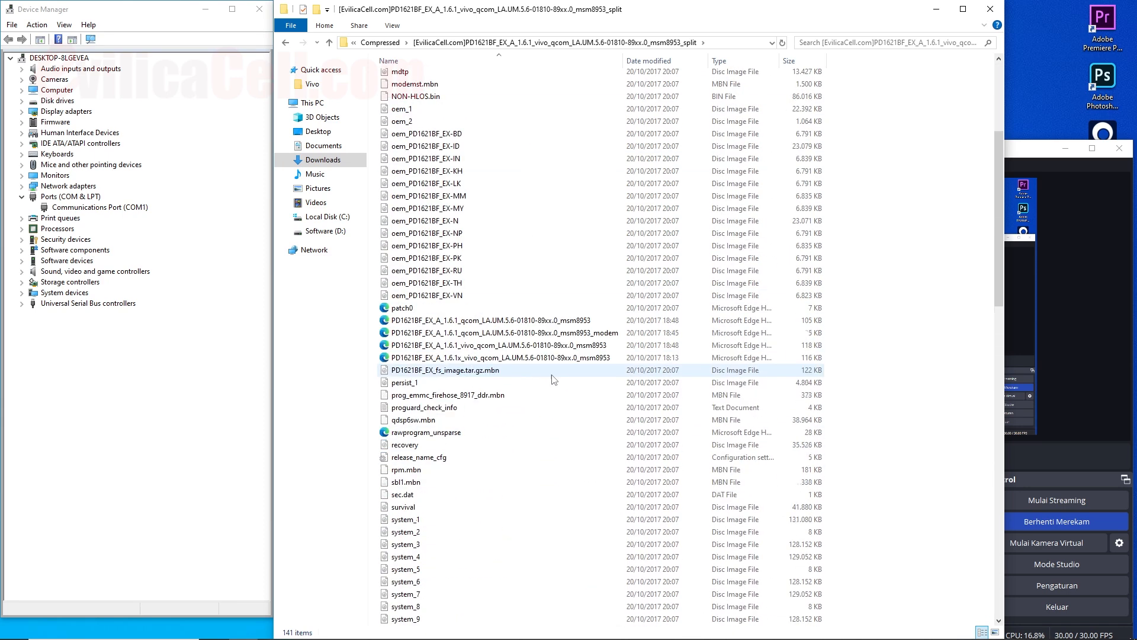
scroll(524, 462, "up", 4)
left_click(442, 42)
left_click(380, 42)
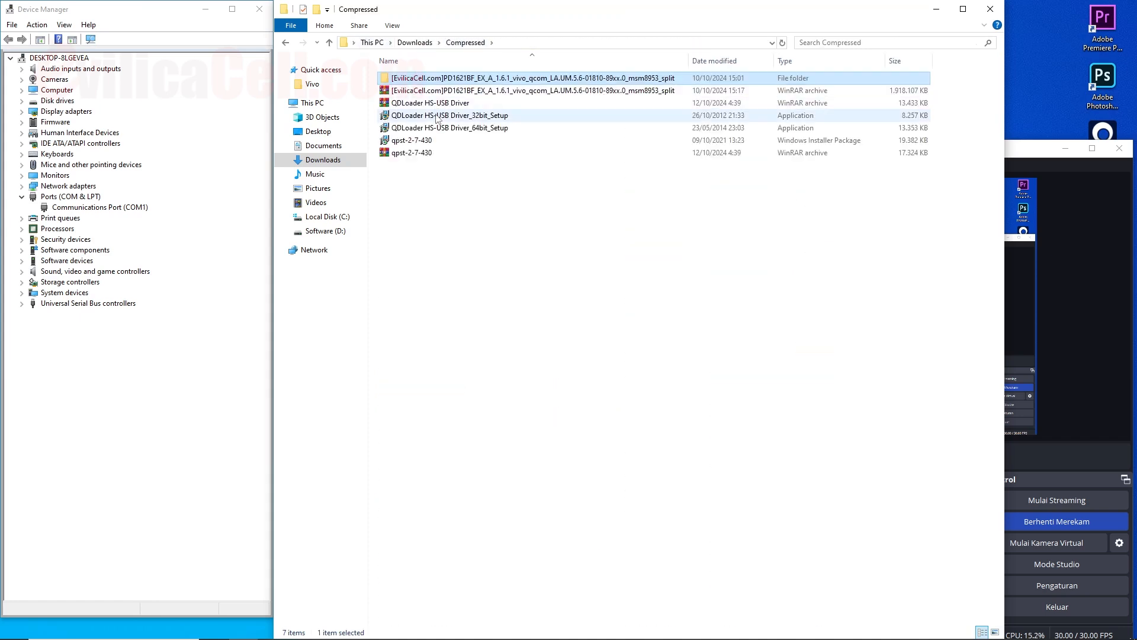
Step: Identify the 32-bit and 64-bit QDLoader HS-USB Driver setup files and check the launch options of the 64-bit one
left_click(439, 116, "ctrl")
left_click(439, 128, "ctrl")
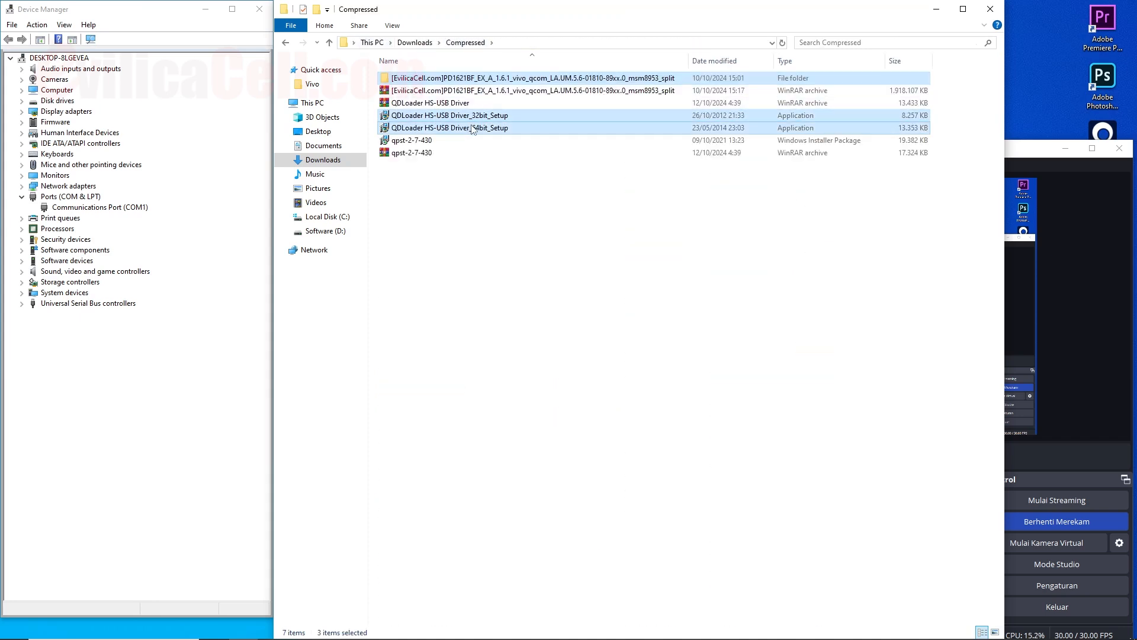
left_click(481, 136)
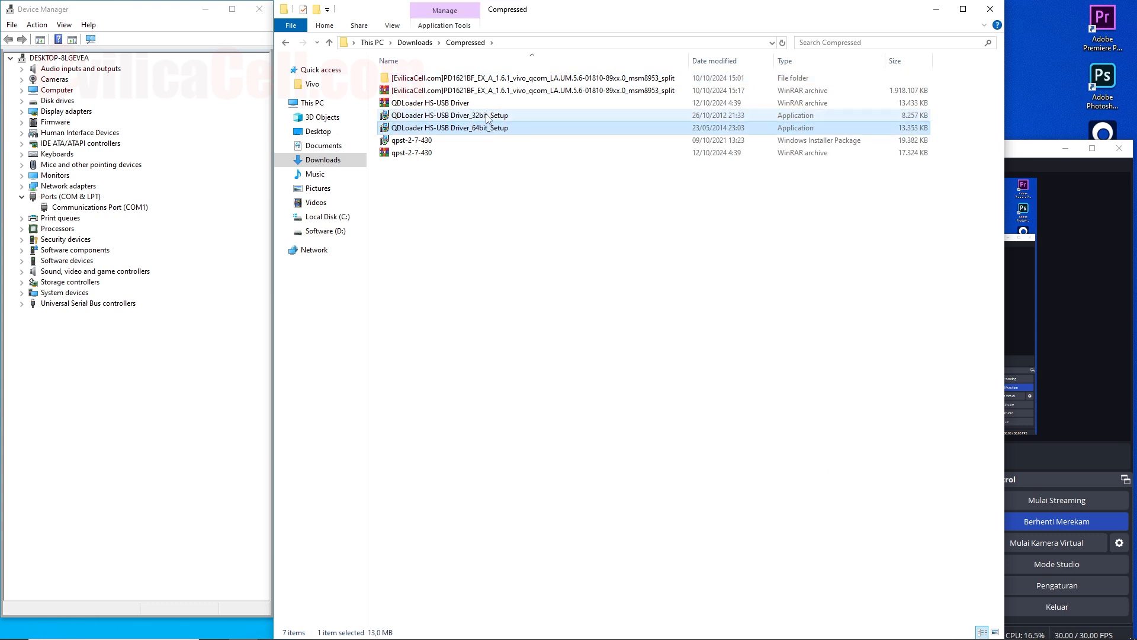
left_click(489, 117)
left_click(487, 129)
left_click(487, 117)
left_click(484, 129)
left_click(496, 223)
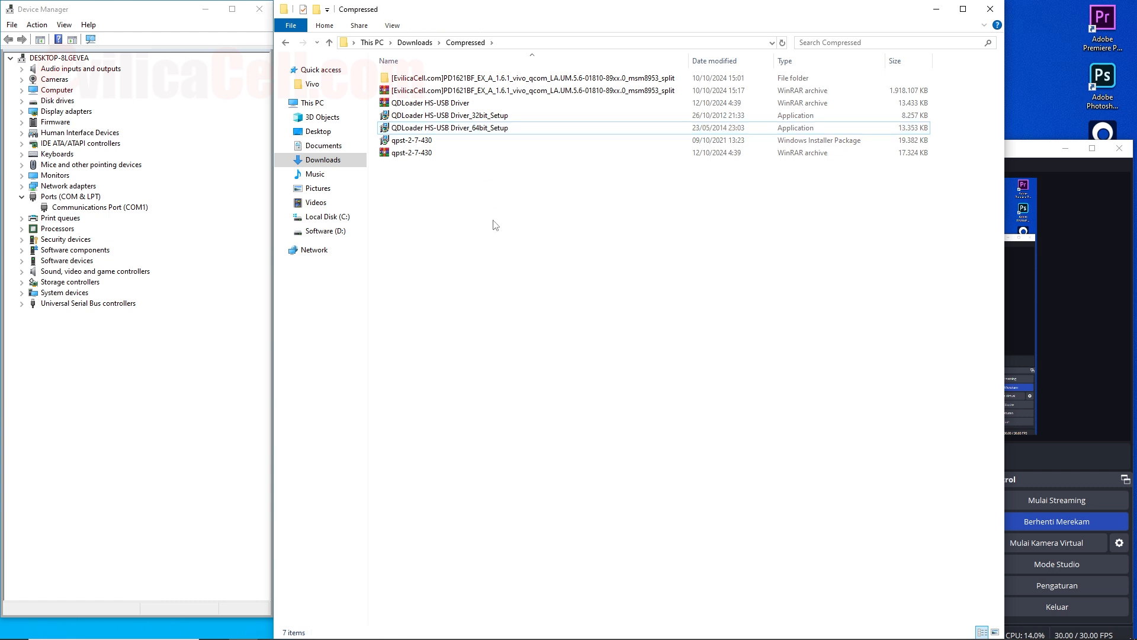
right_click(481, 132)
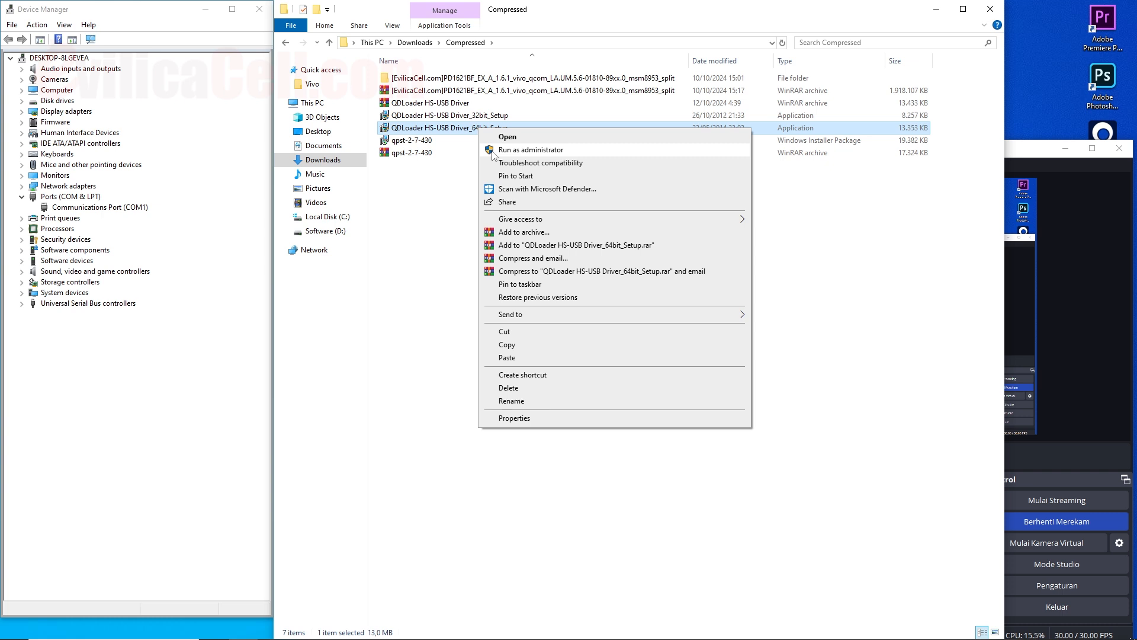
left_click(466, 119)
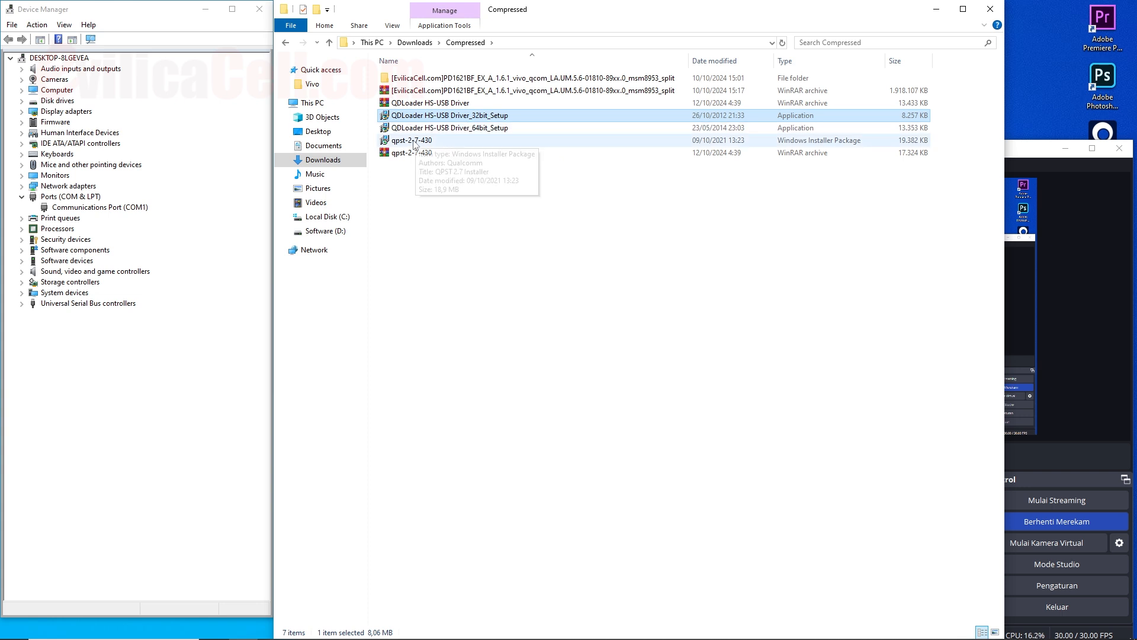
Step: Check the installation options of the qpst-2-7-430 Windows Installer package without running it
left_click(413, 143)
right_click(412, 141)
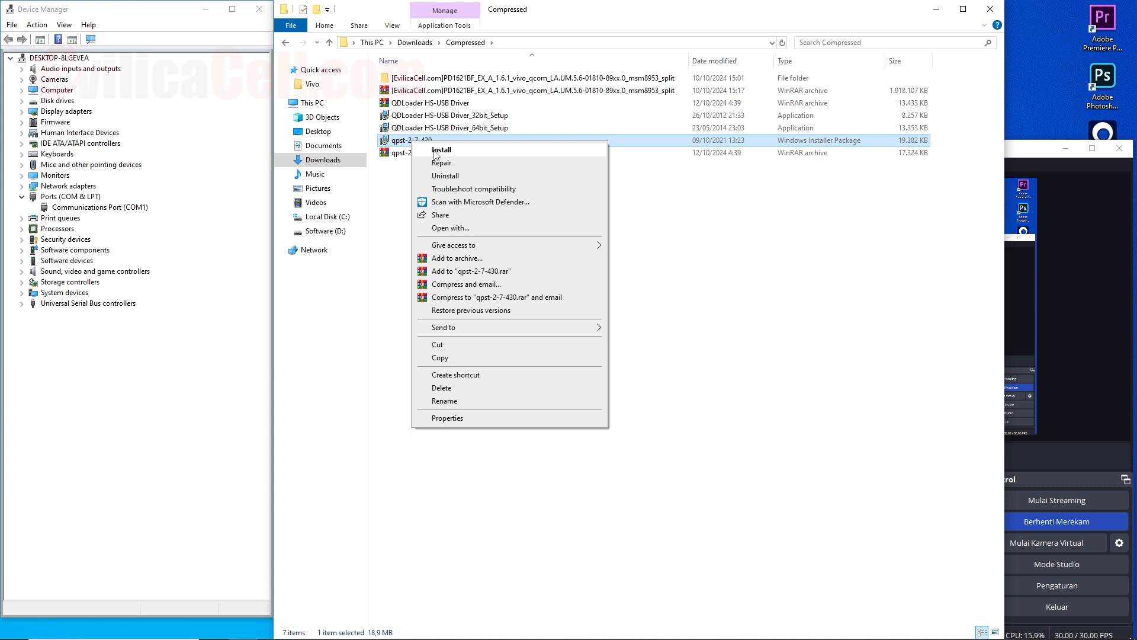
left_click(391, 189)
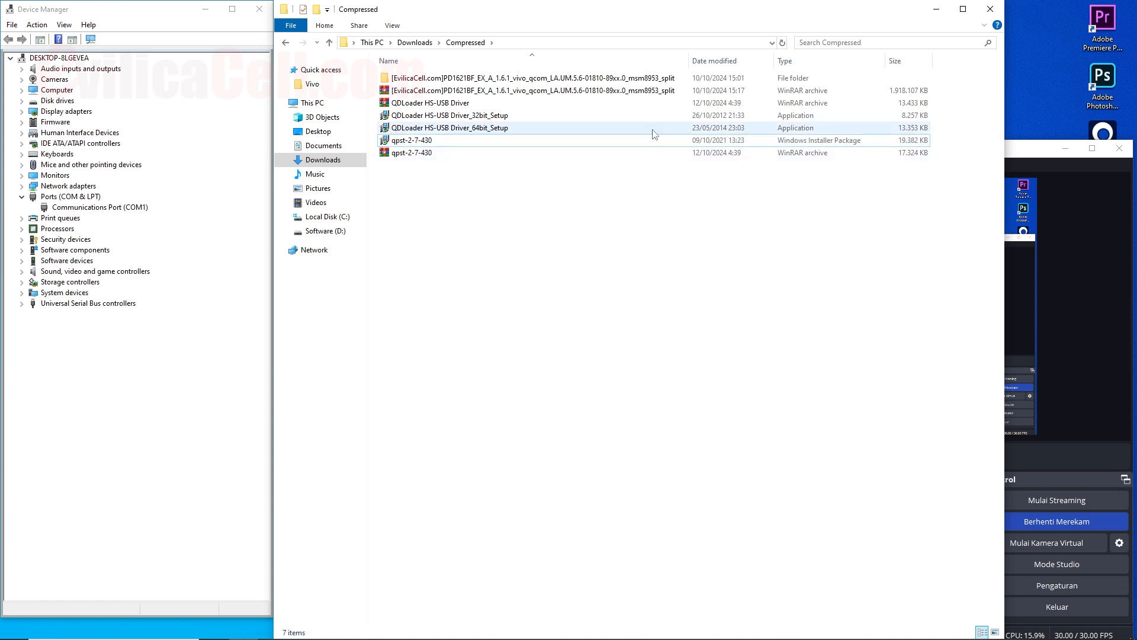
Step: Minimize File Explorer and run QFIL as administrator from the recently added programs
left_click(936, 9)
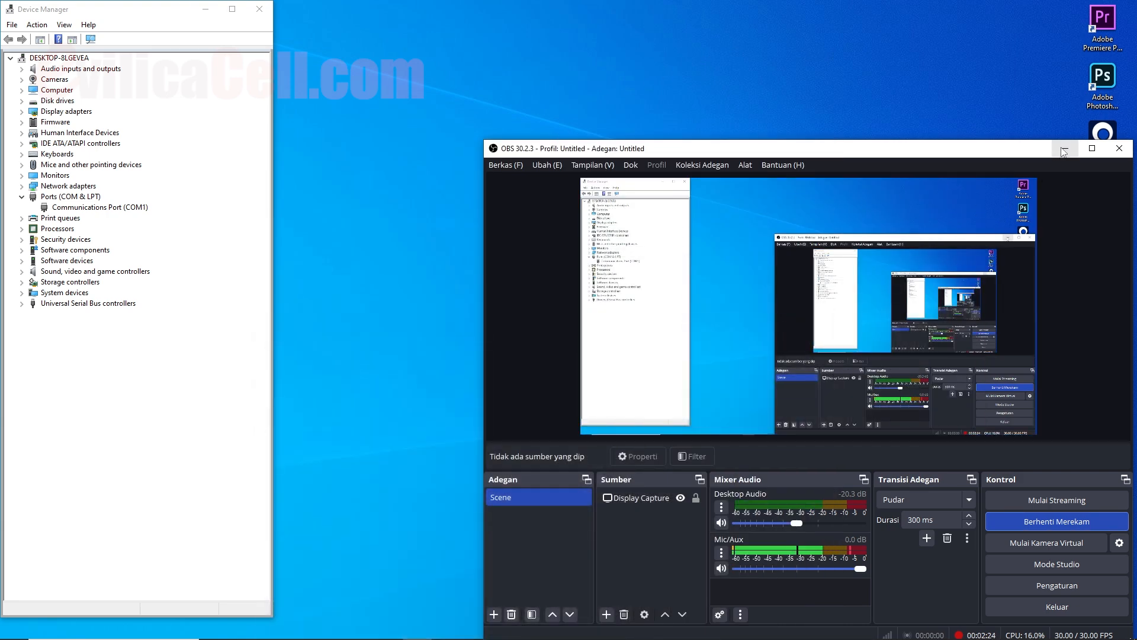
left_click(14, 628)
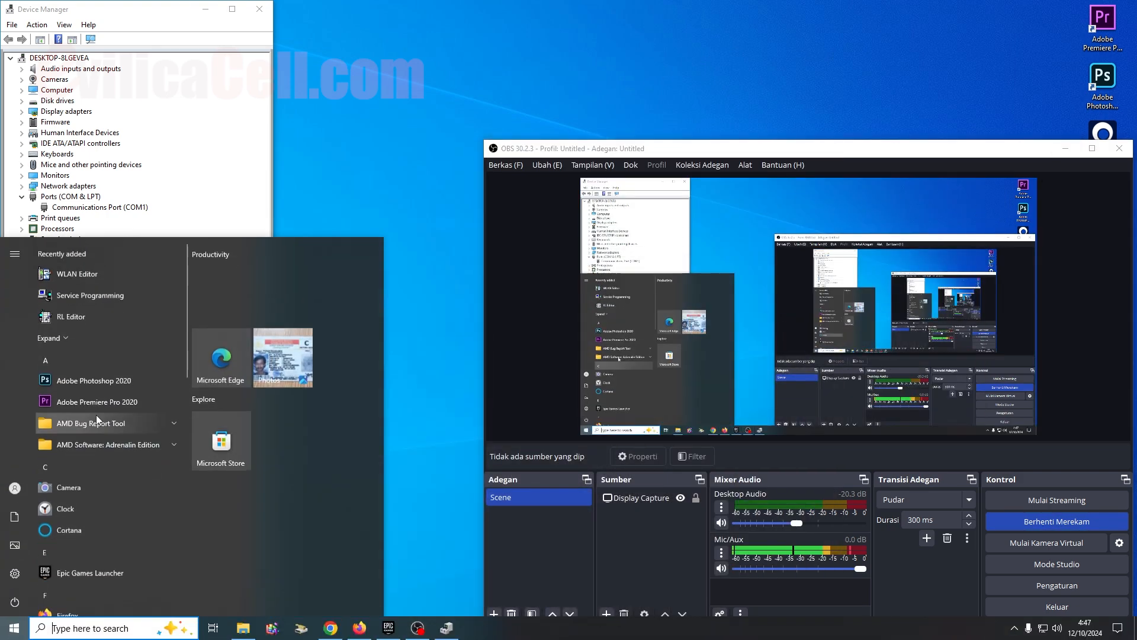
left_click(80, 336)
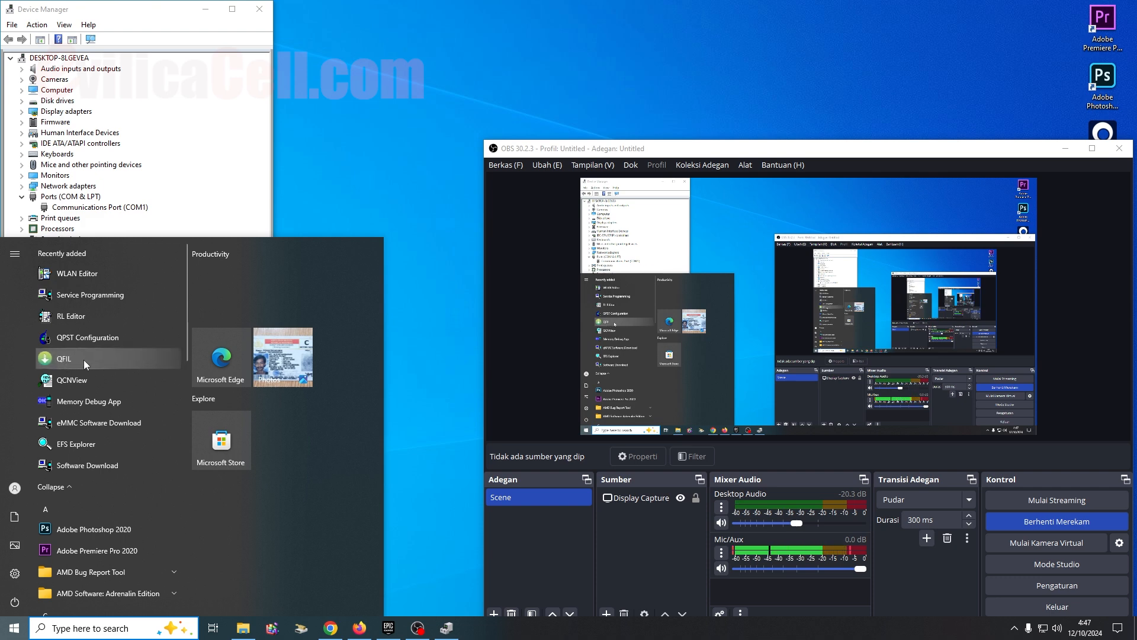
right_click(84, 360)
mouse_move(166, 392)
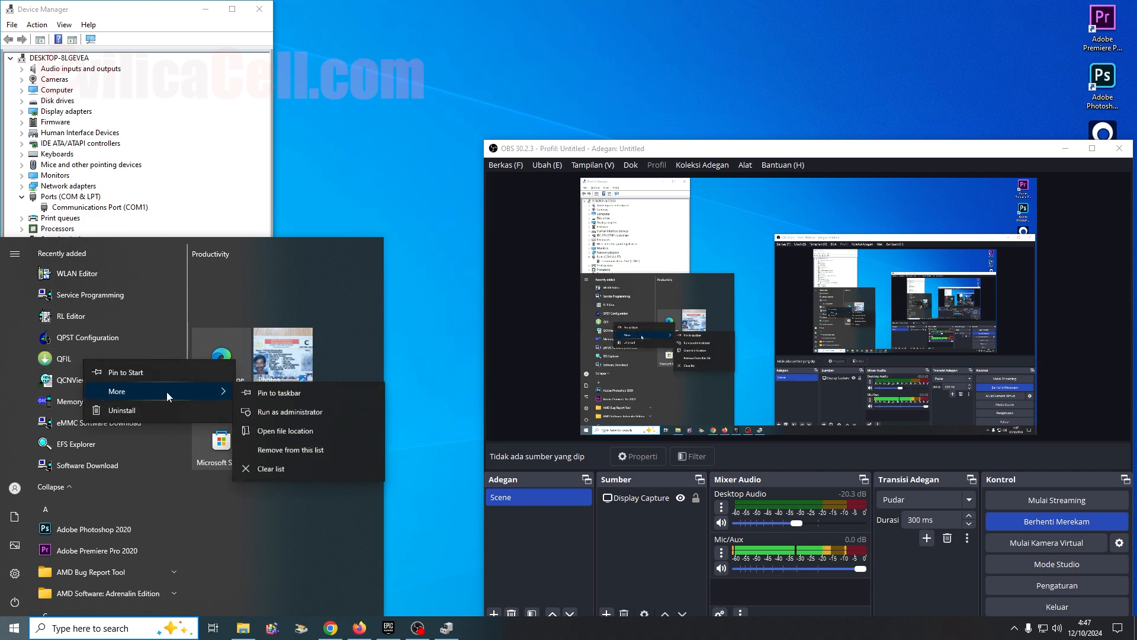
left_click(261, 414)
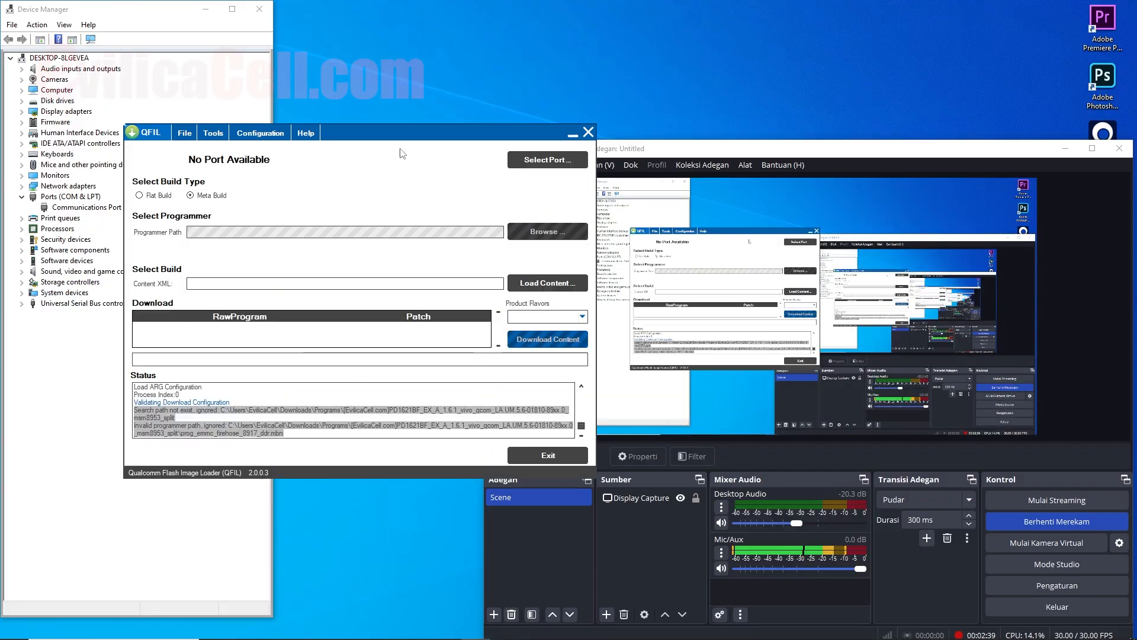
Step: Place the QFIL window beside Device Manager and set the build type to Flat Build
left_click_drag(389, 138, 541, 17)
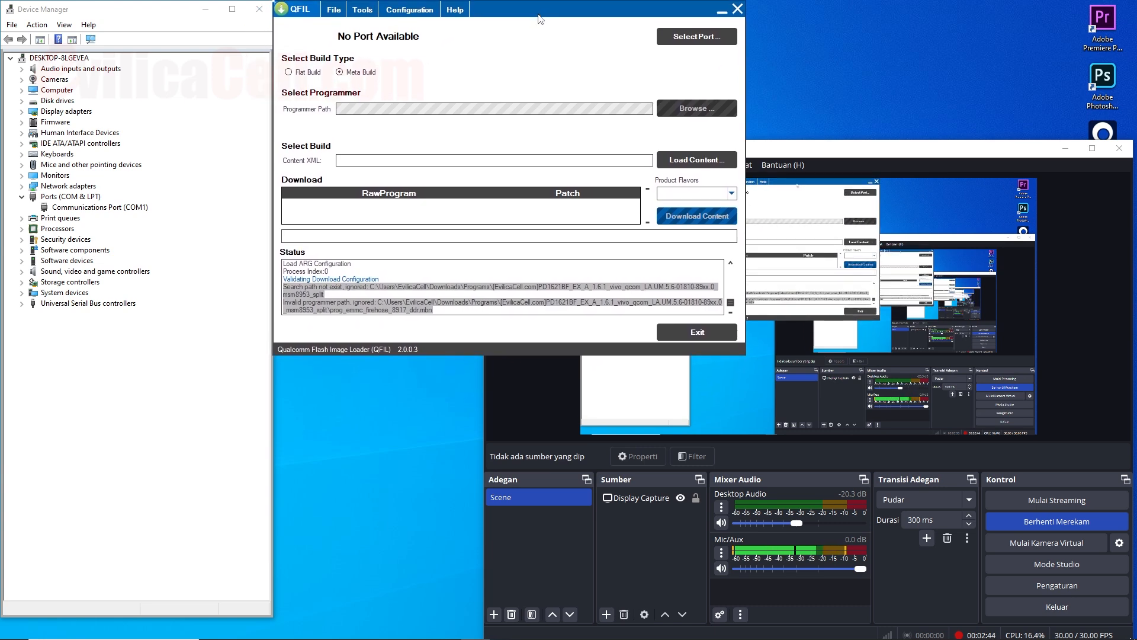
left_click(290, 72)
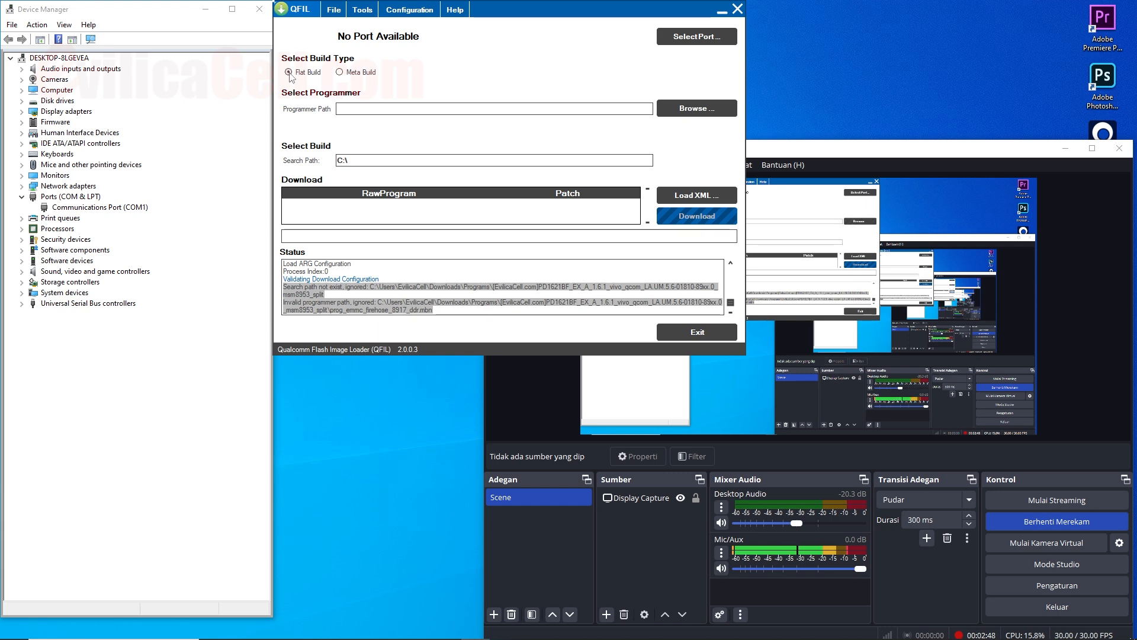
Step: Set the programmer to prog_emmc_firehose_8917_ddr.mbn from the PD1621BF firmware folder in Downloads\Compressed
left_click(684, 109)
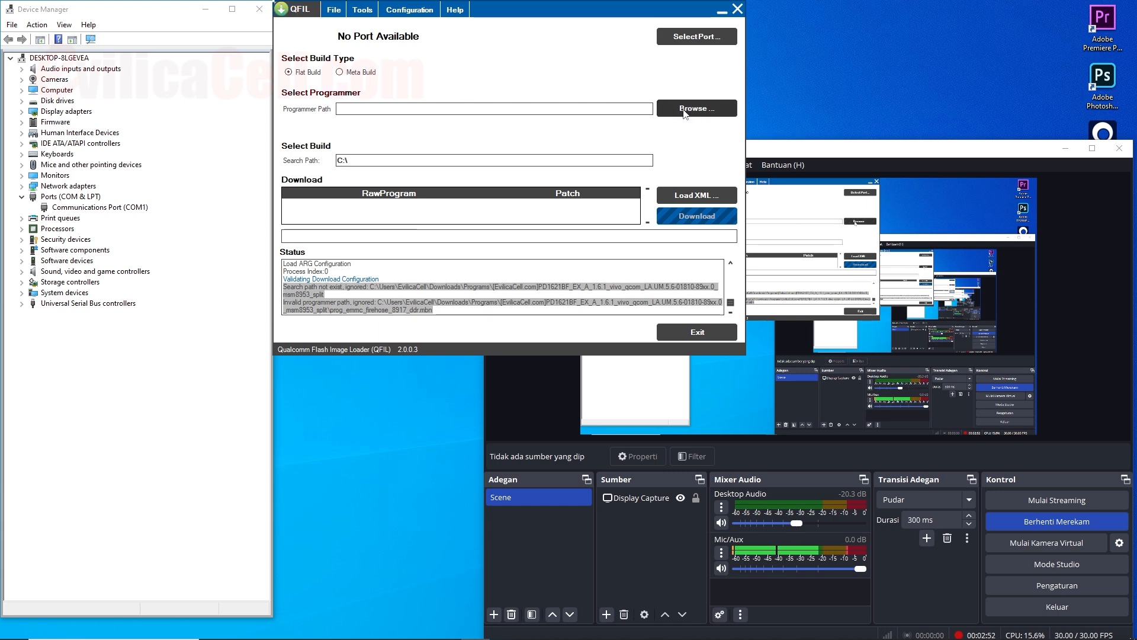
left_click_drag(610, 15, 548, 133)
left_click(334, 285)
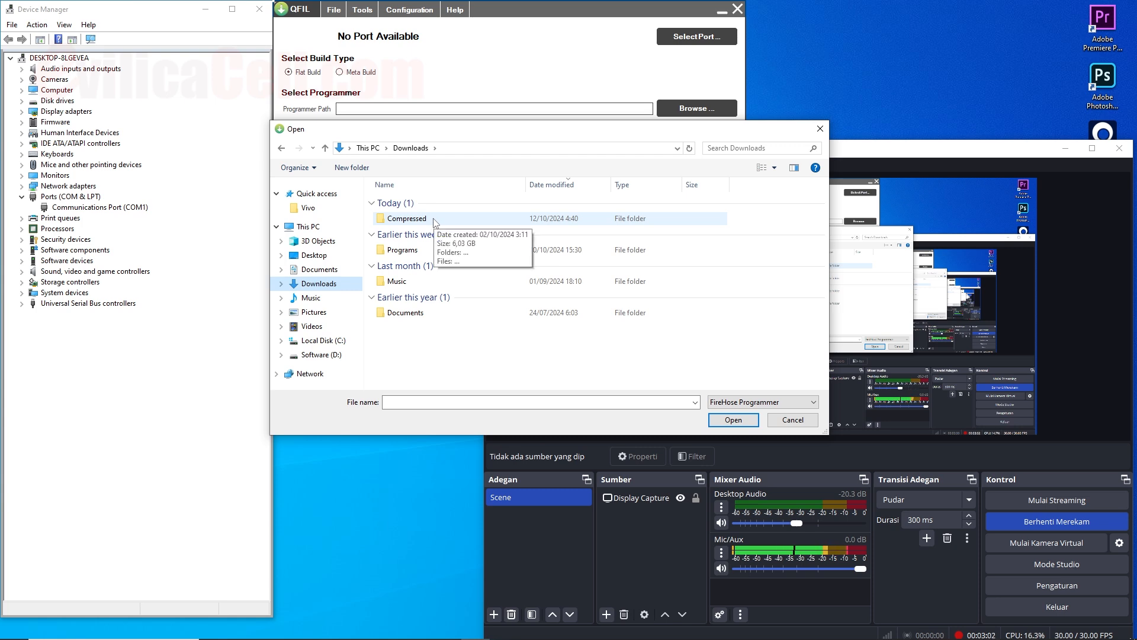
double_click(434, 220)
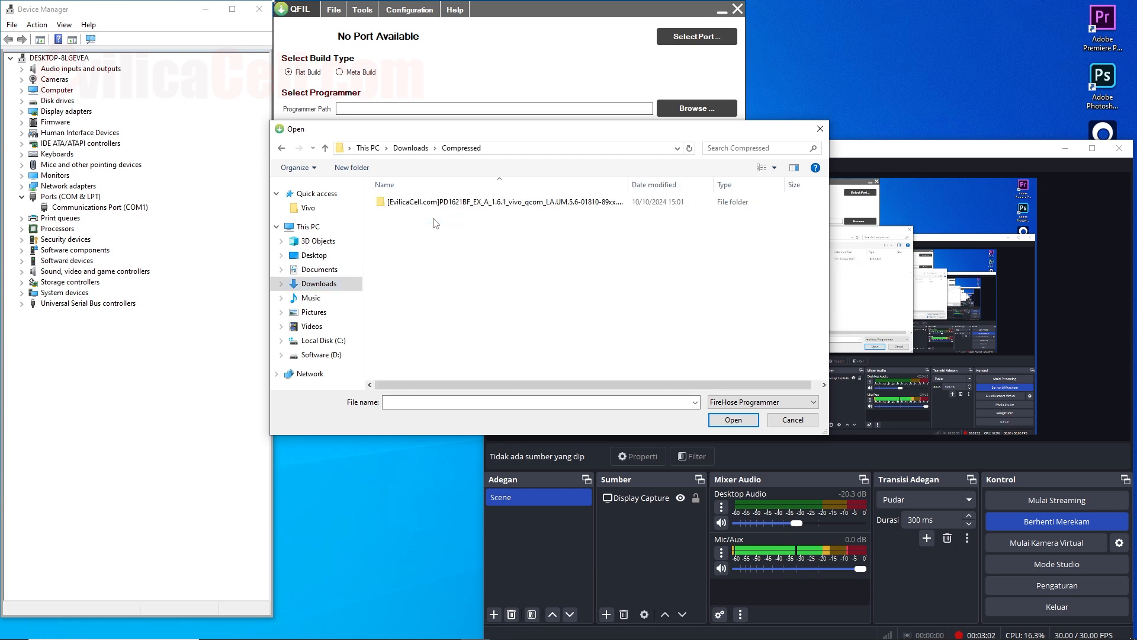
double_click(462, 203)
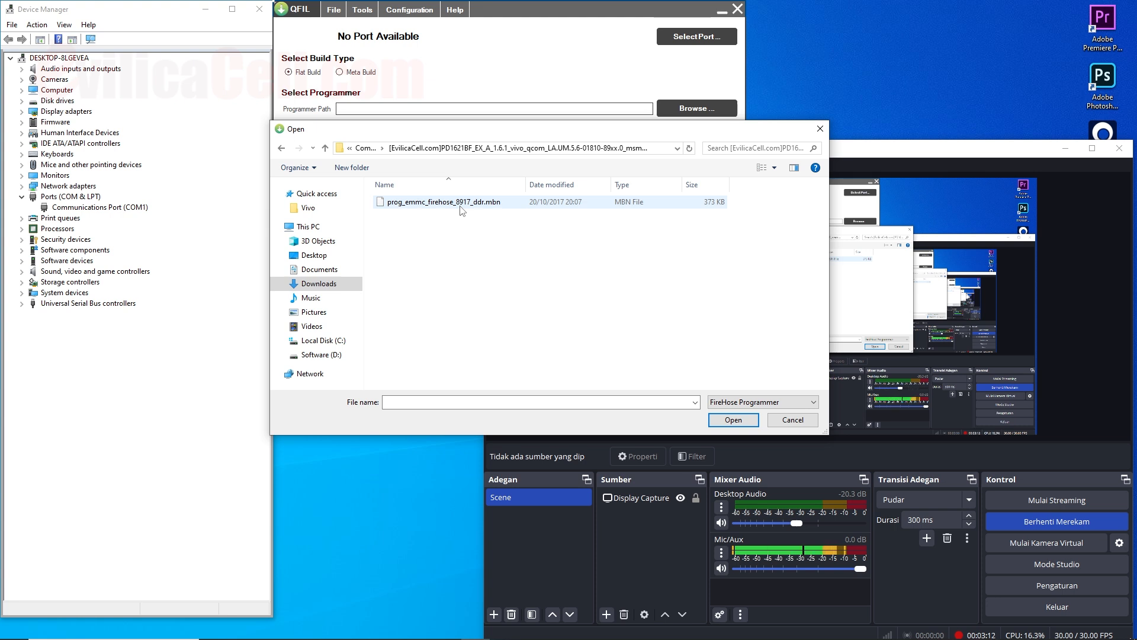
left_click(511, 206)
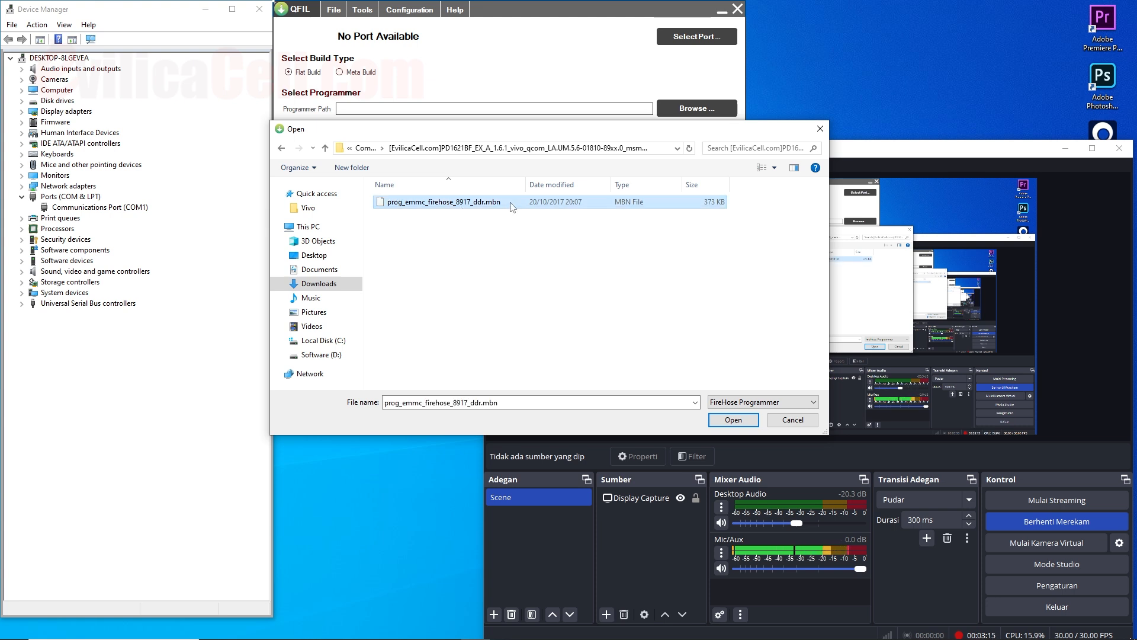
left_click(712, 422)
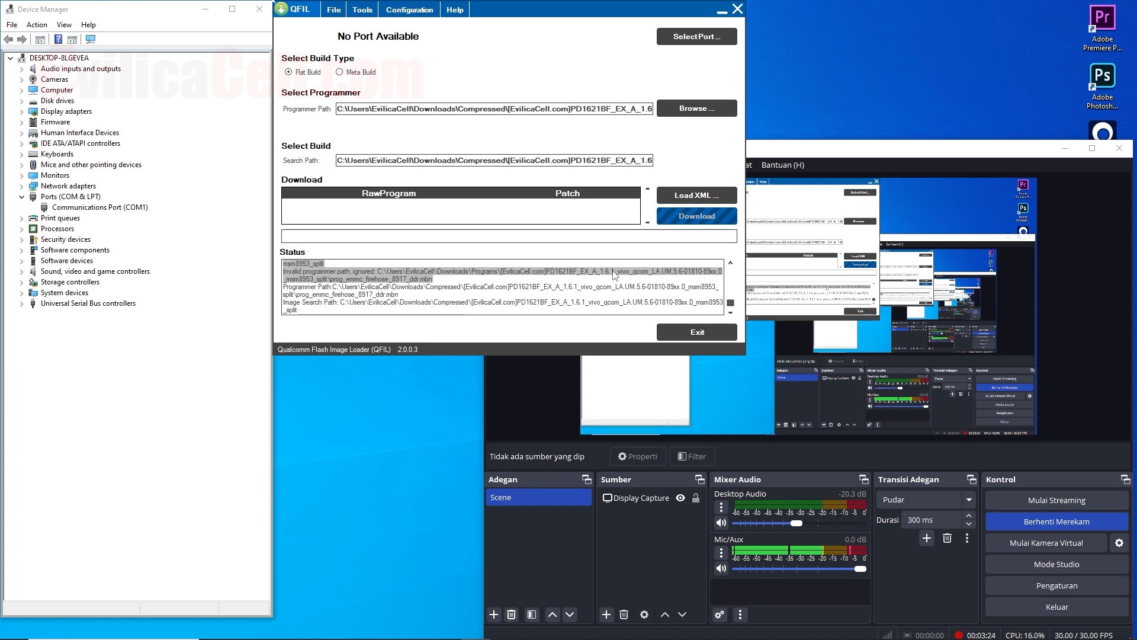
Step: Load the rawprogram_unsparse and patch0 XML files from the PD1621BF firmware folder
left_click(686, 199)
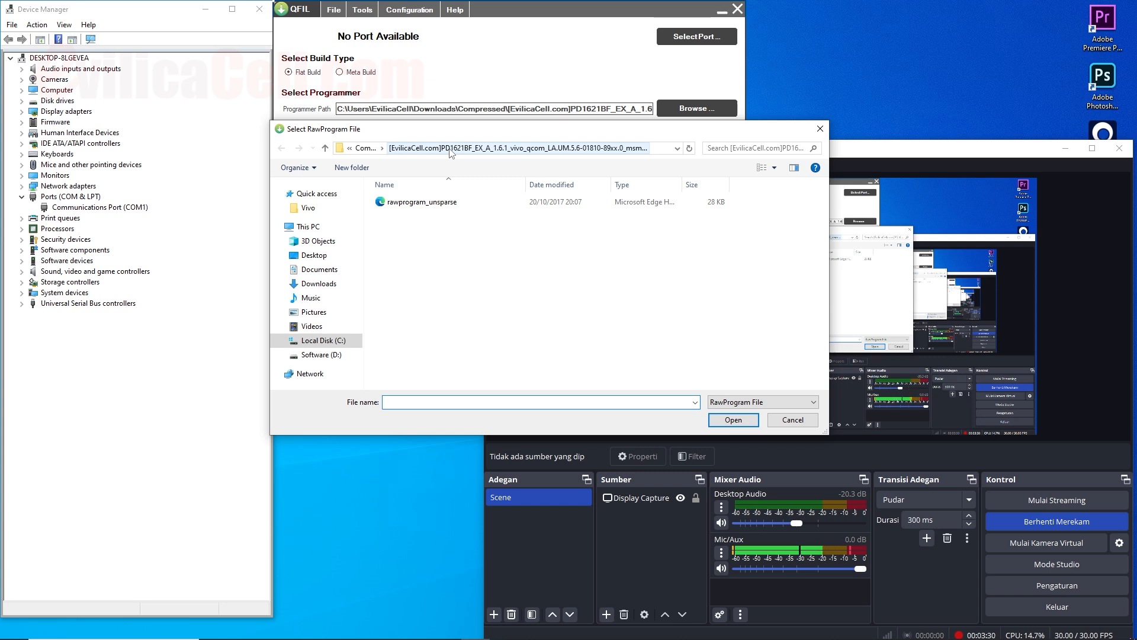
left_click(457, 204)
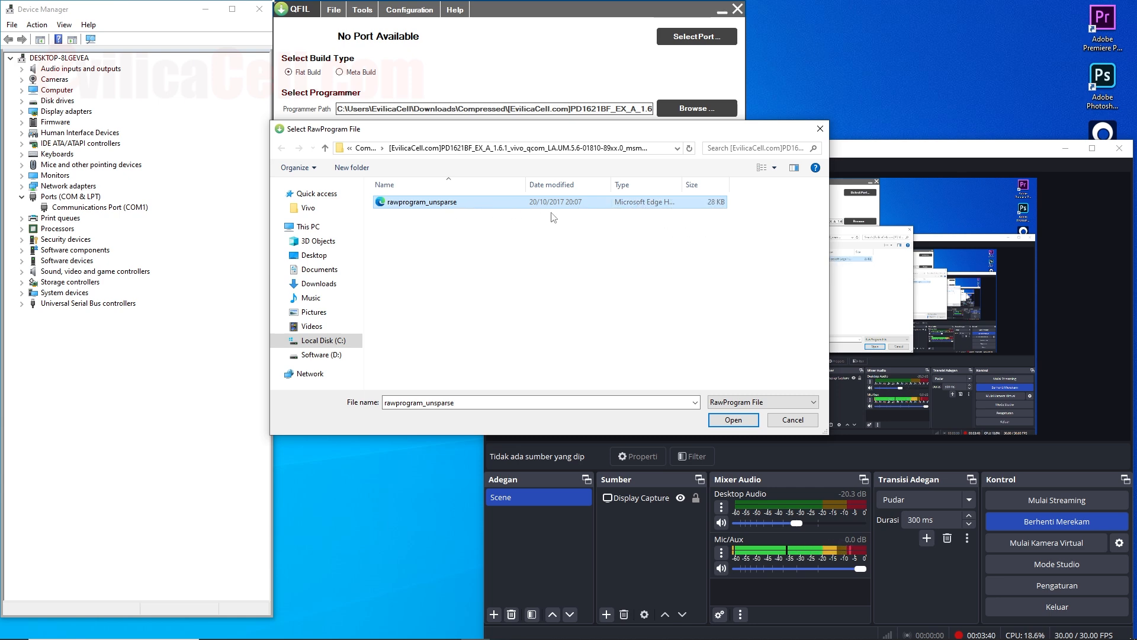
left_click(733, 420)
left_click(411, 204)
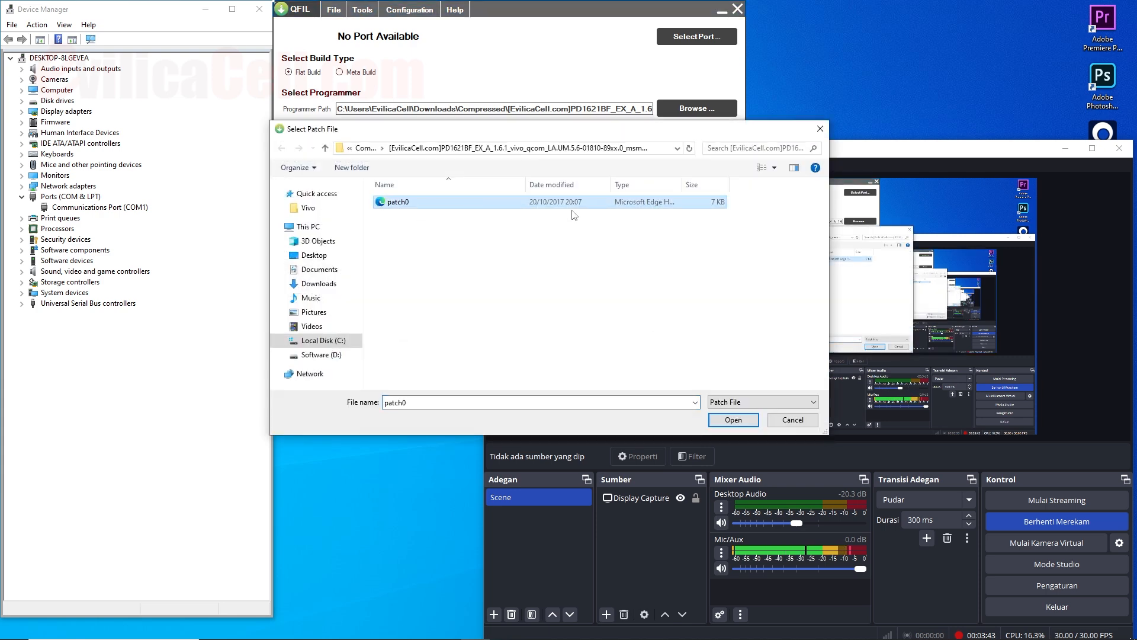
left_click(733, 420)
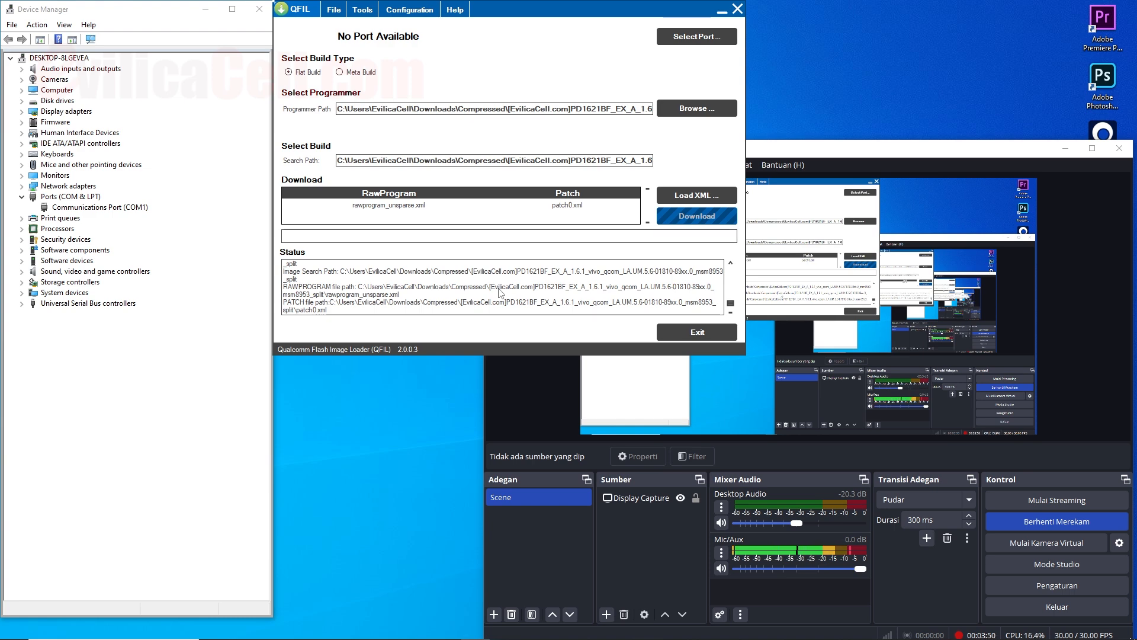
Step: Switch to Chrome, lower the volume of the Vivo V11 Pro PD1814F flashing video and examine the connected phone in full screen
mouse_move(359, 636)
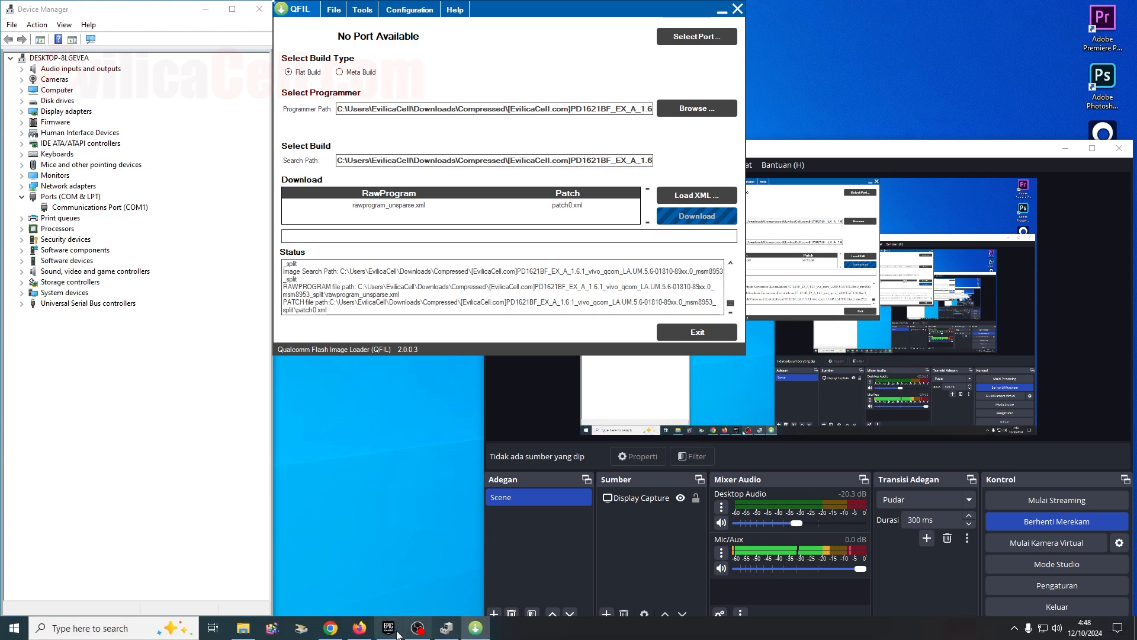
left_click(359, 629)
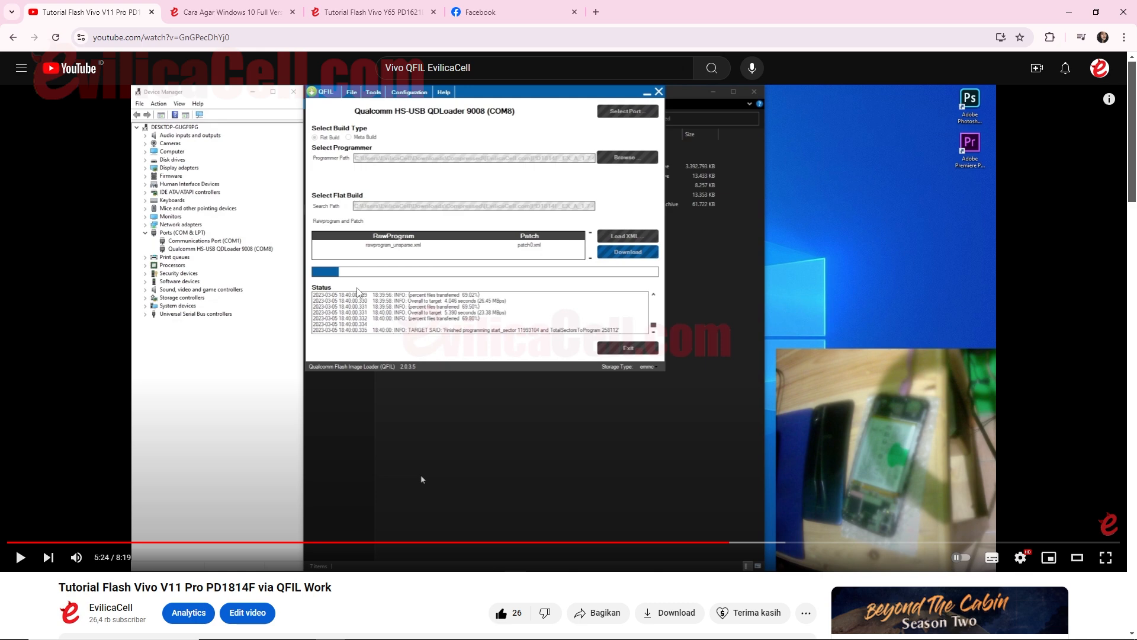
mouse_move(77, 558)
left_click_drag(102, 558, 97, 558)
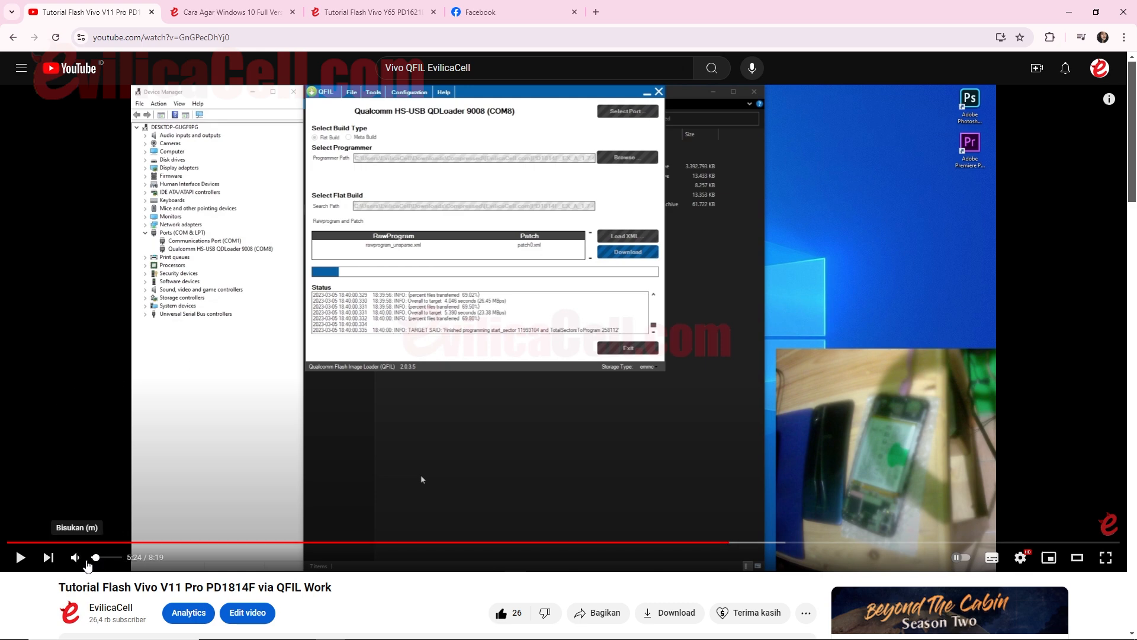
left_click(20, 559)
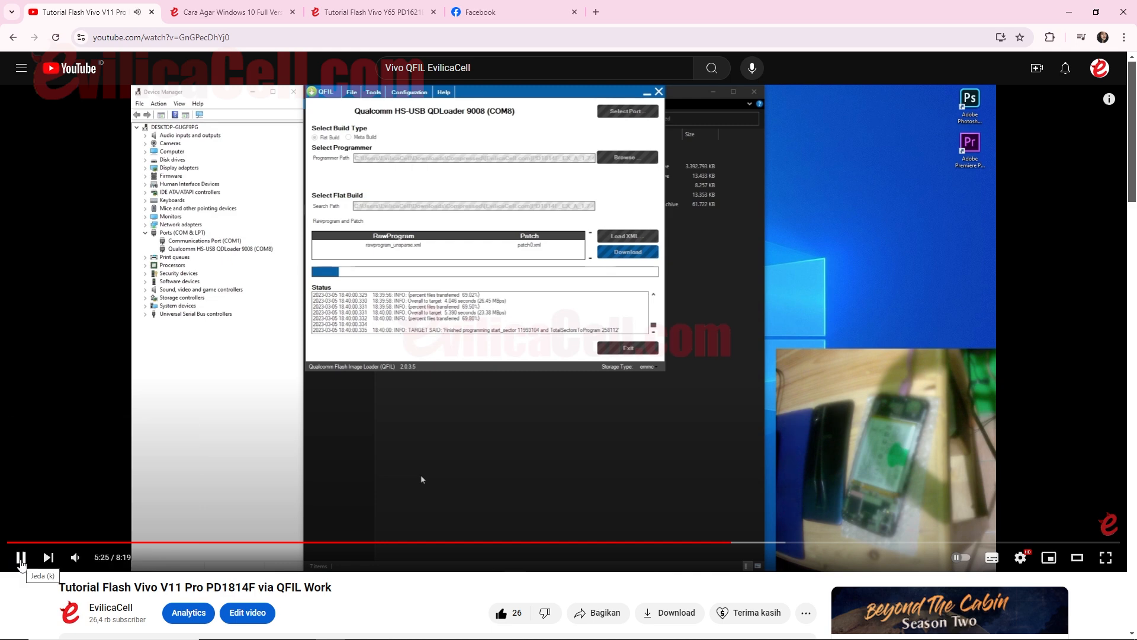
left_click(20, 560)
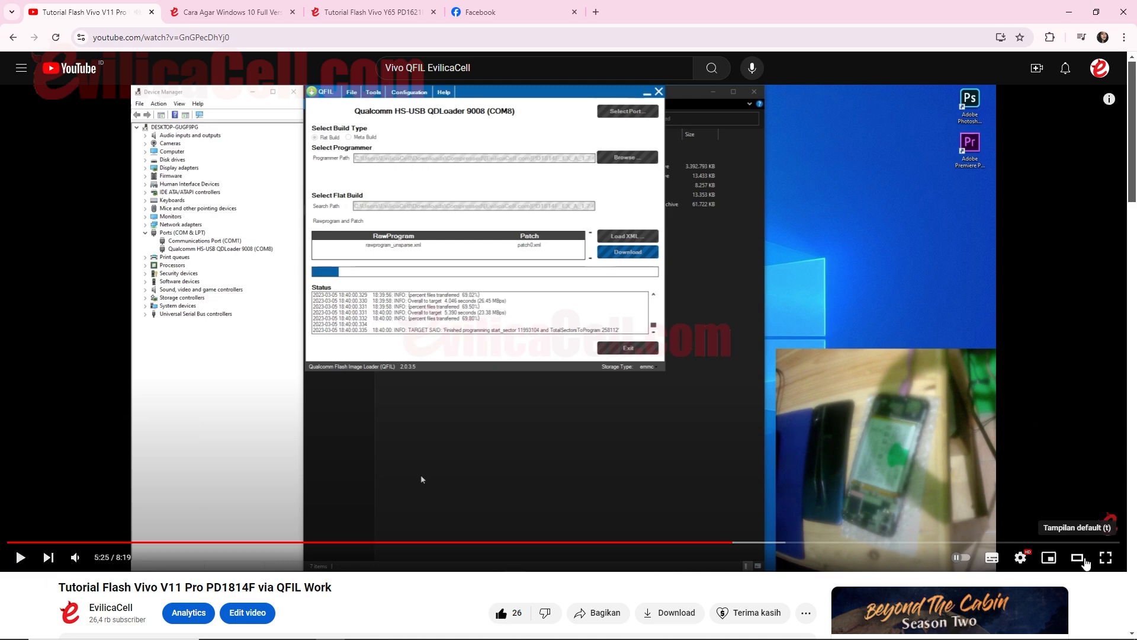
left_click(1106, 557)
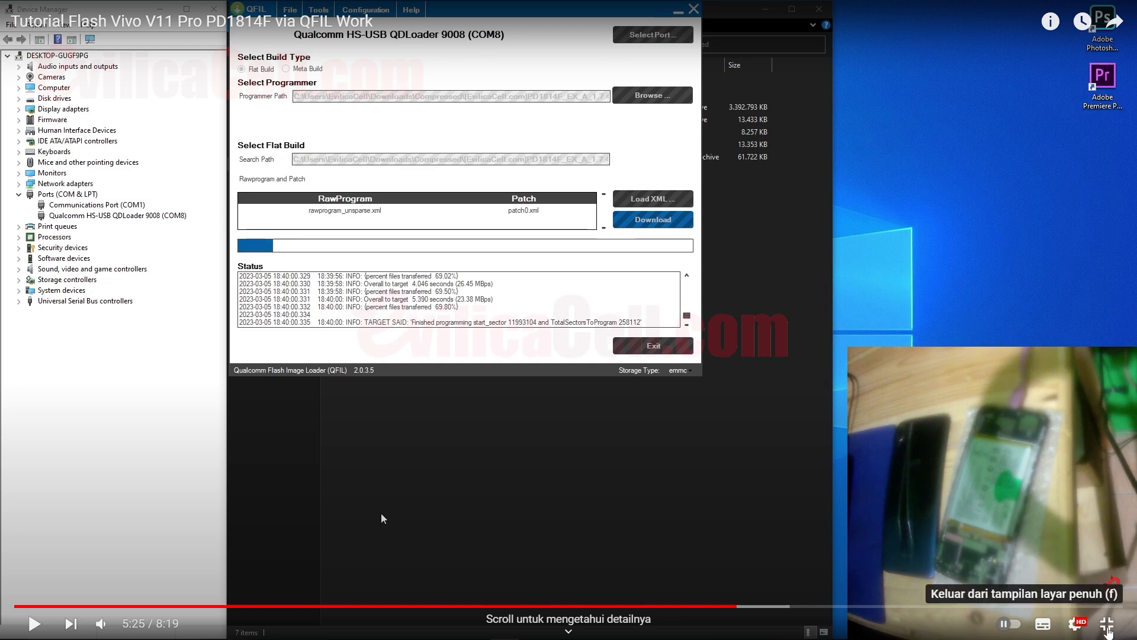
left_click(1107, 624)
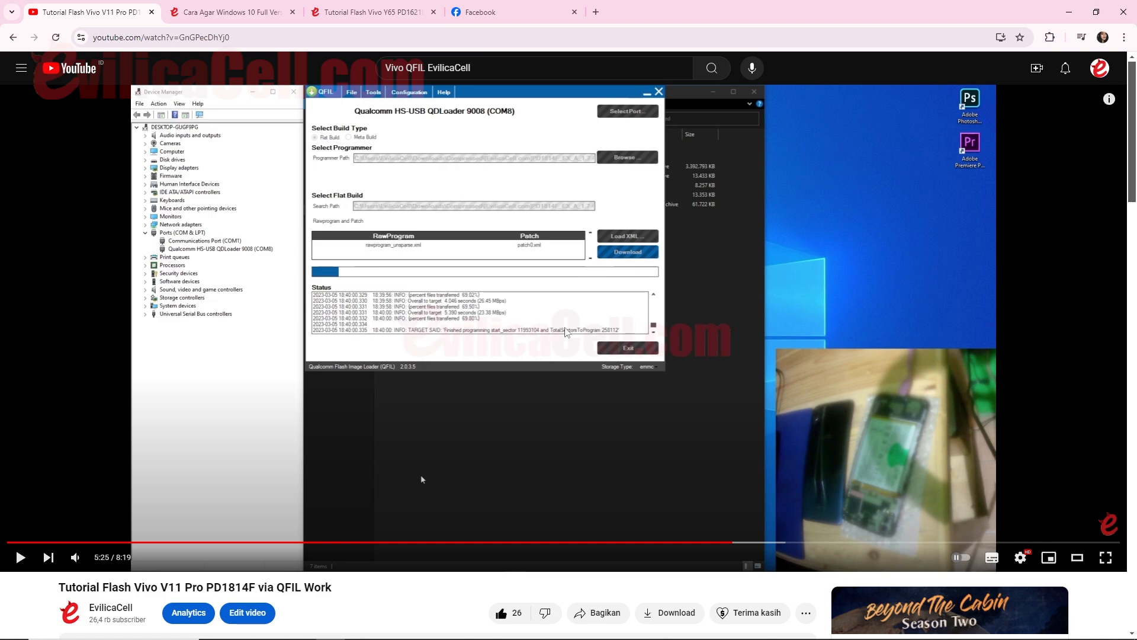
Step: Search Google Images for "konektor USB HP Vivo" in a new tab and examine the Vivo Y12 charging connector board
left_click(595, 12)
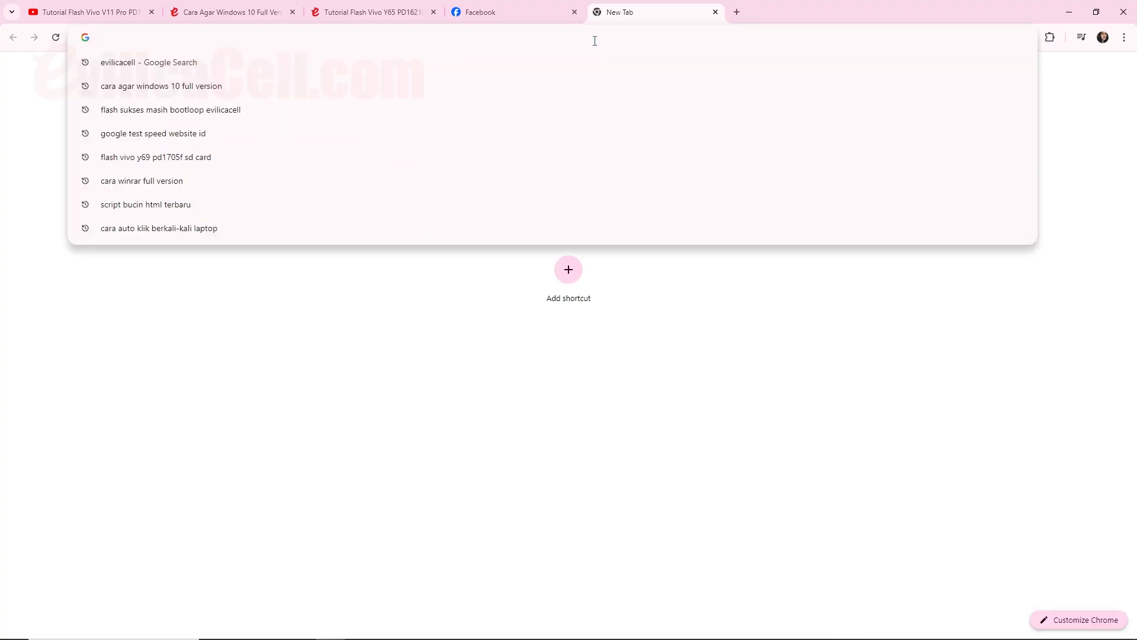
type("konektor USB ")
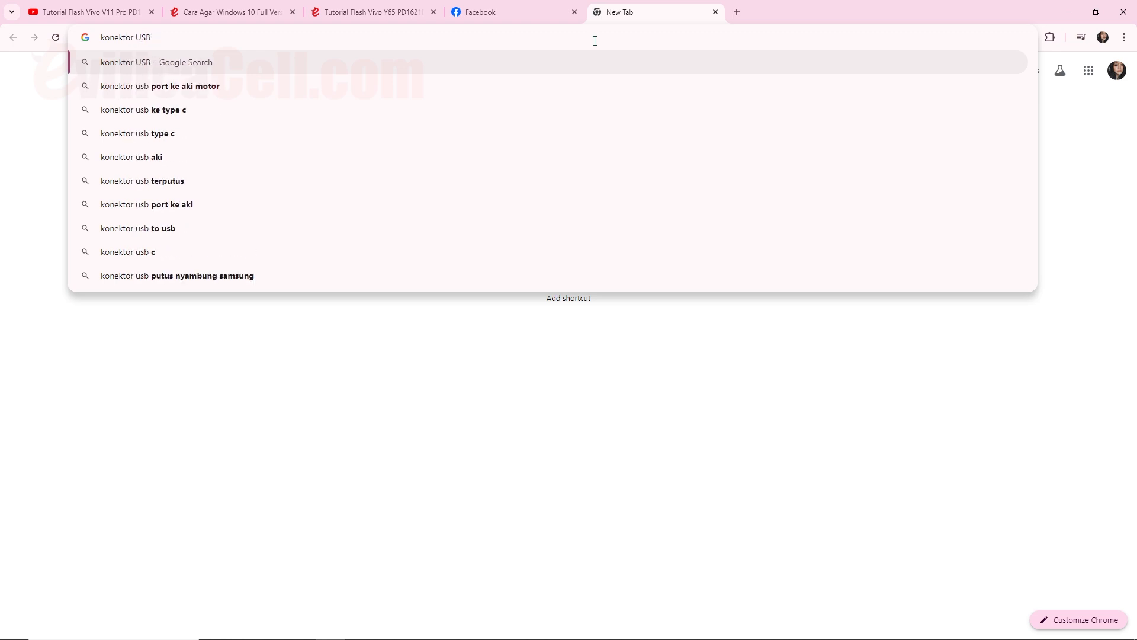
type("HP V")
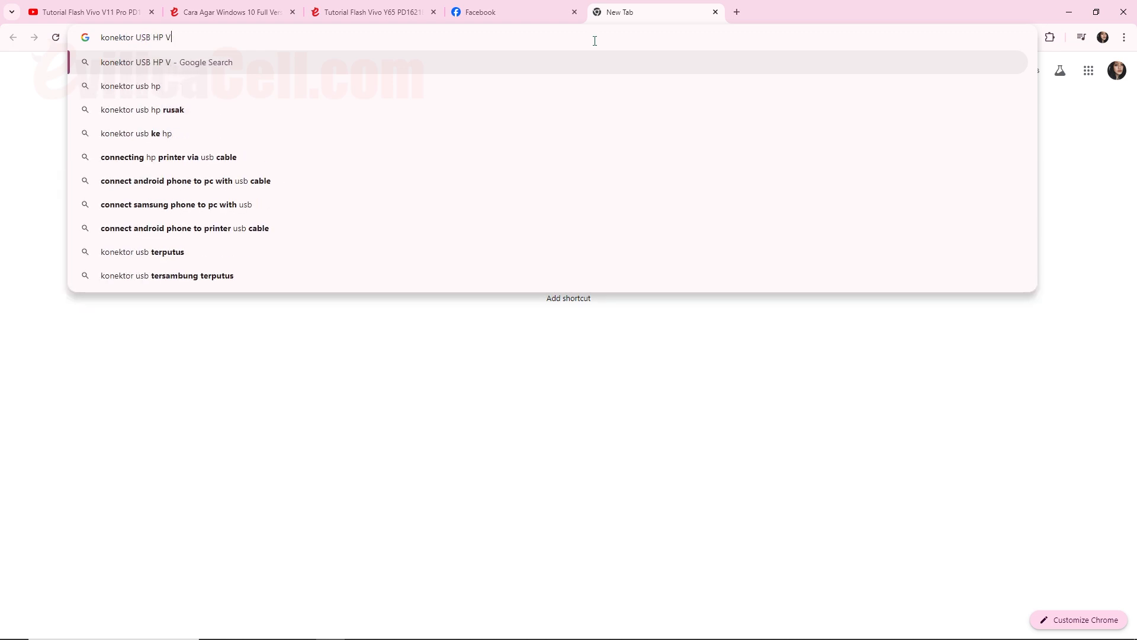
type("ivo")
key("Return")
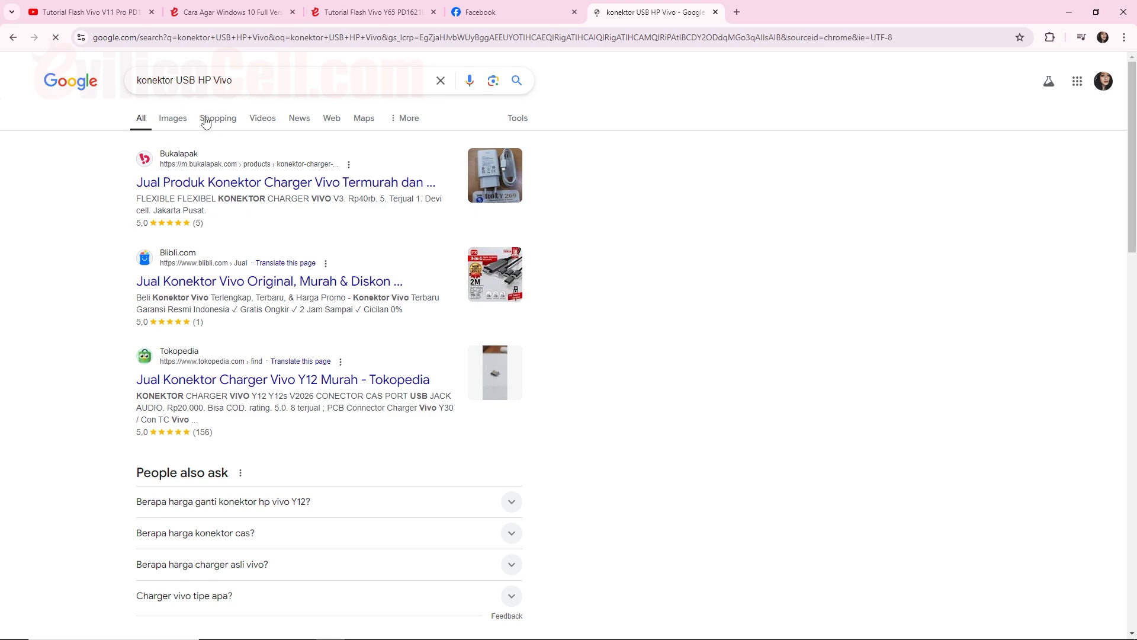
left_click(183, 121)
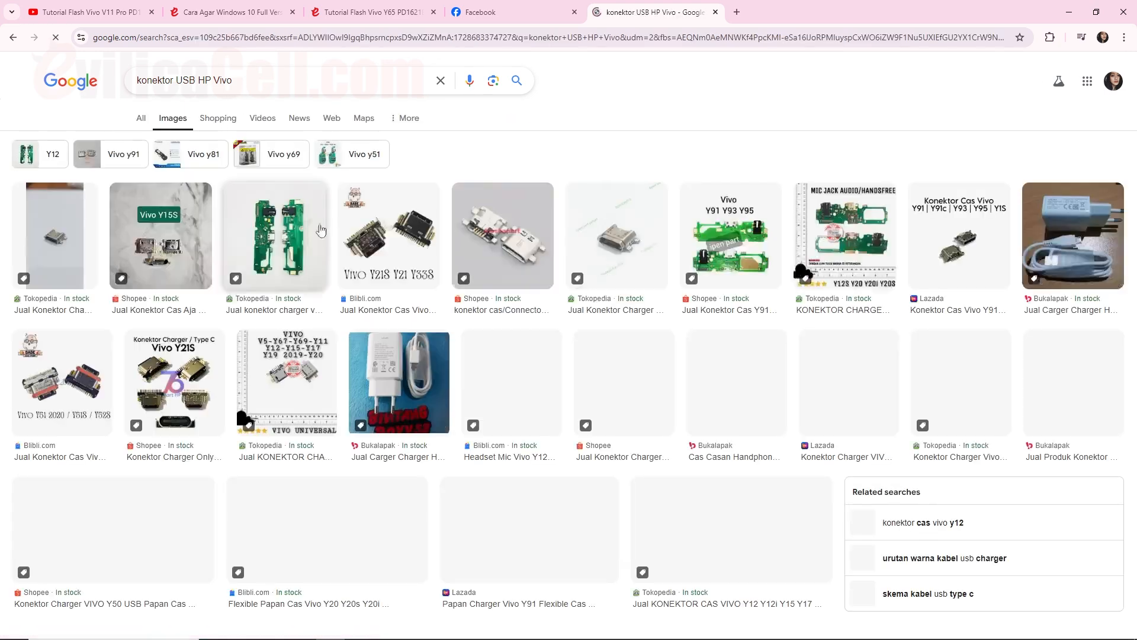
left_click(284, 261)
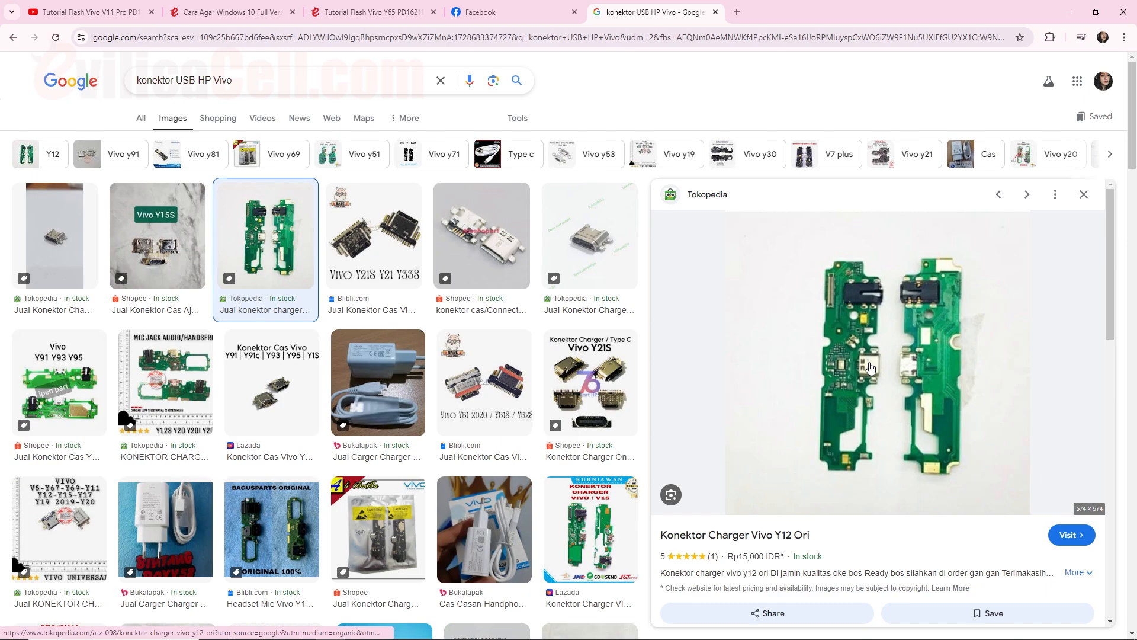
left_click(1069, 13)
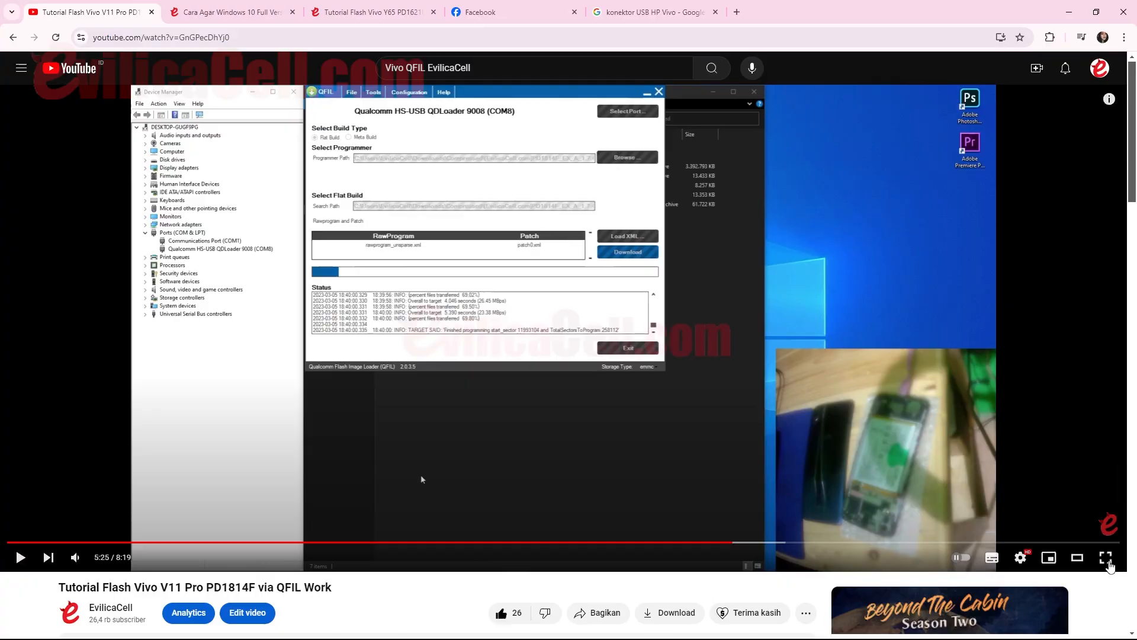
Step: Watch the Vivo V11 Pro flashing video muted in full screen from about 7:06 to its download result, and return to QFIL
left_click(1106, 558)
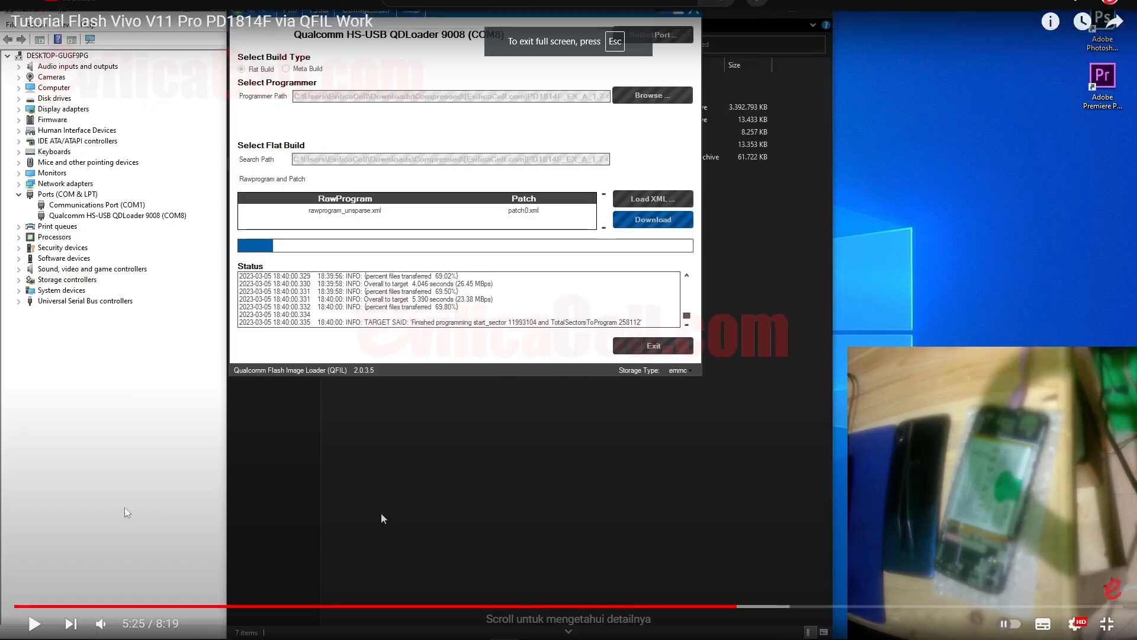
key("space")
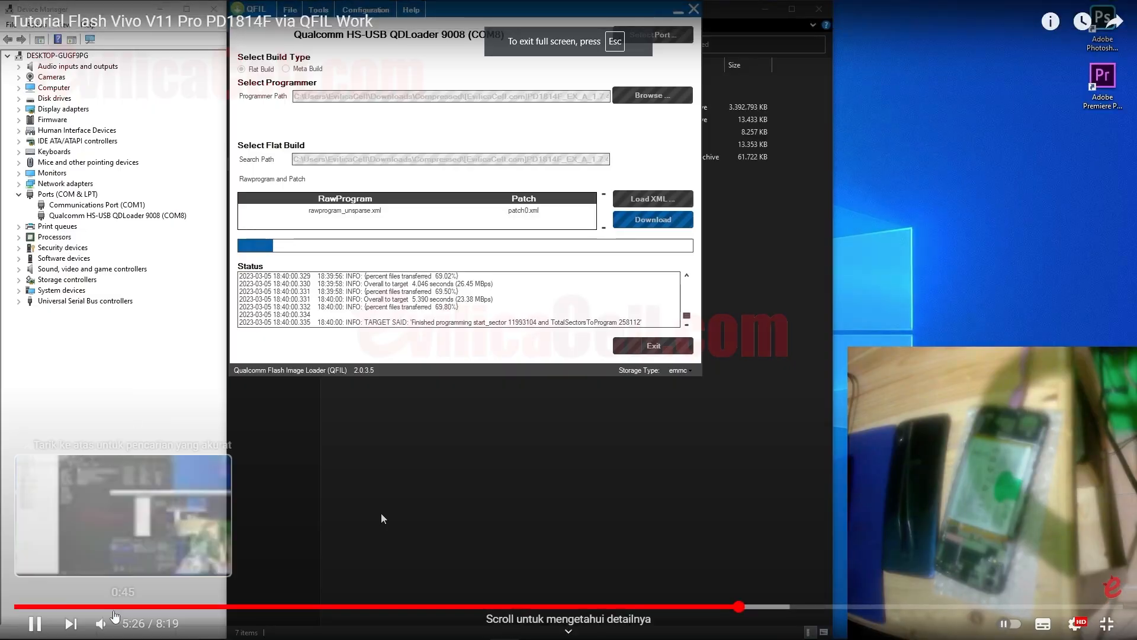
left_click(101, 623)
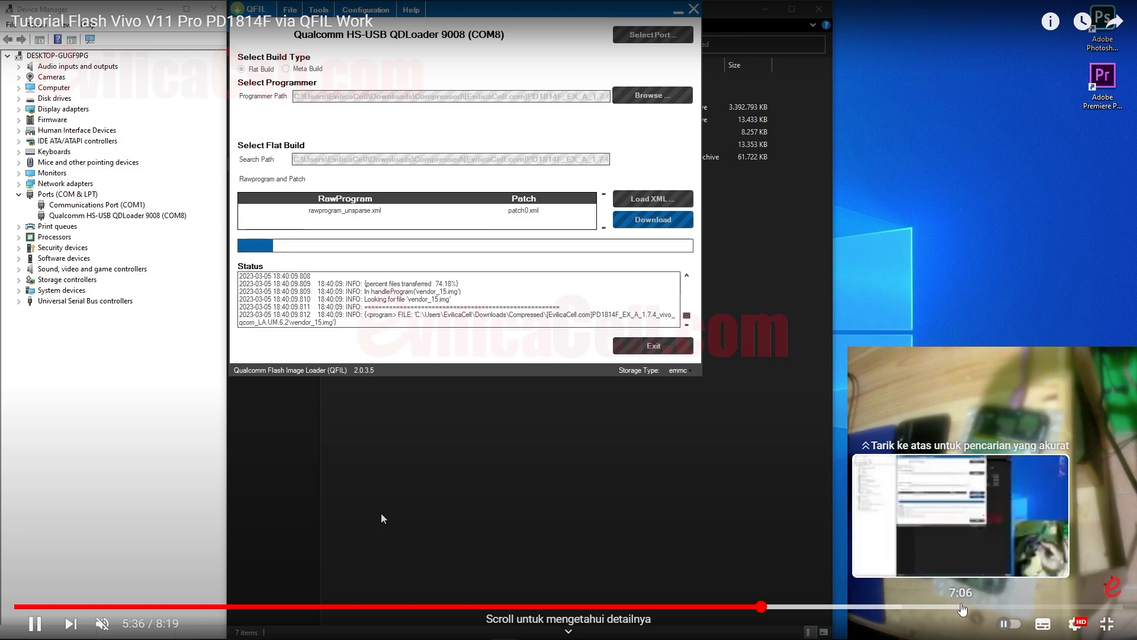
left_click(962, 606)
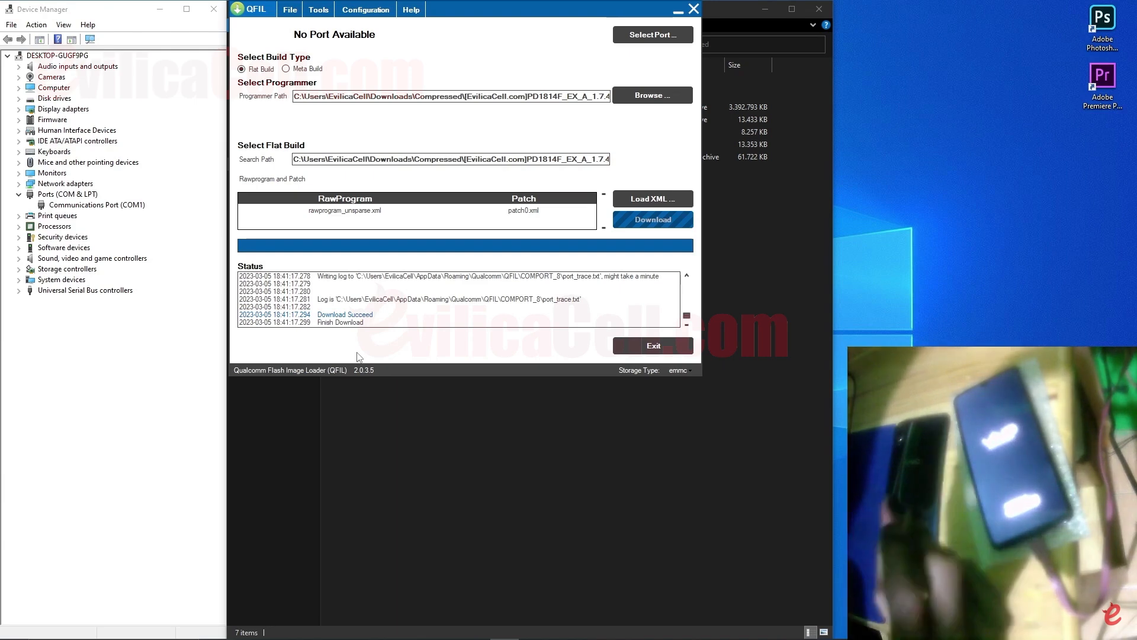
mouse_move(622, 443)
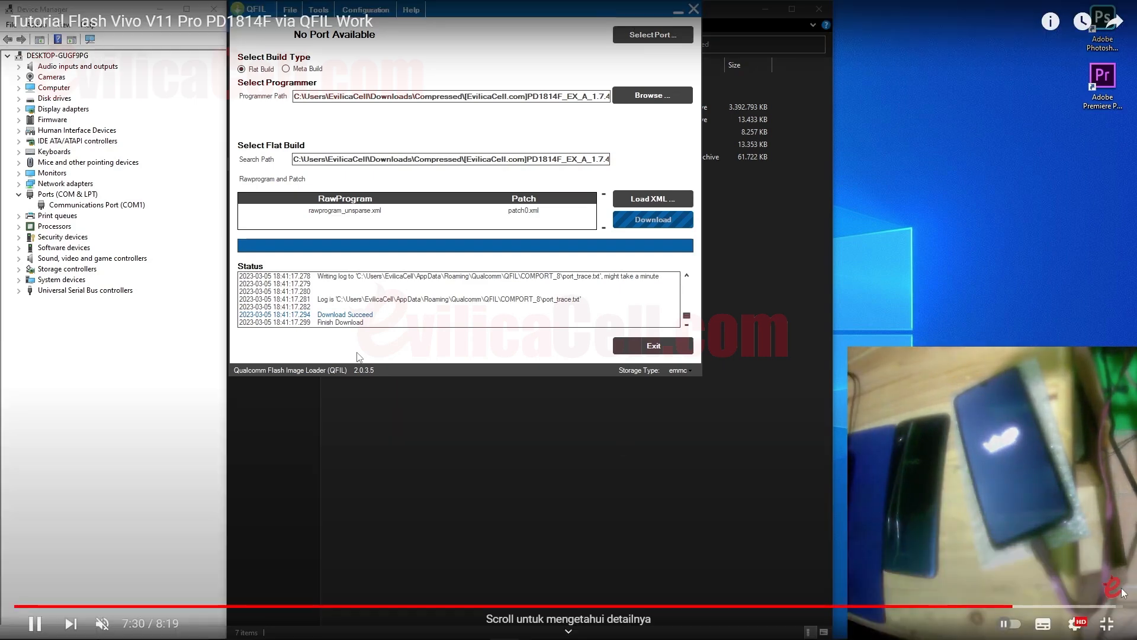
left_click(1107, 623)
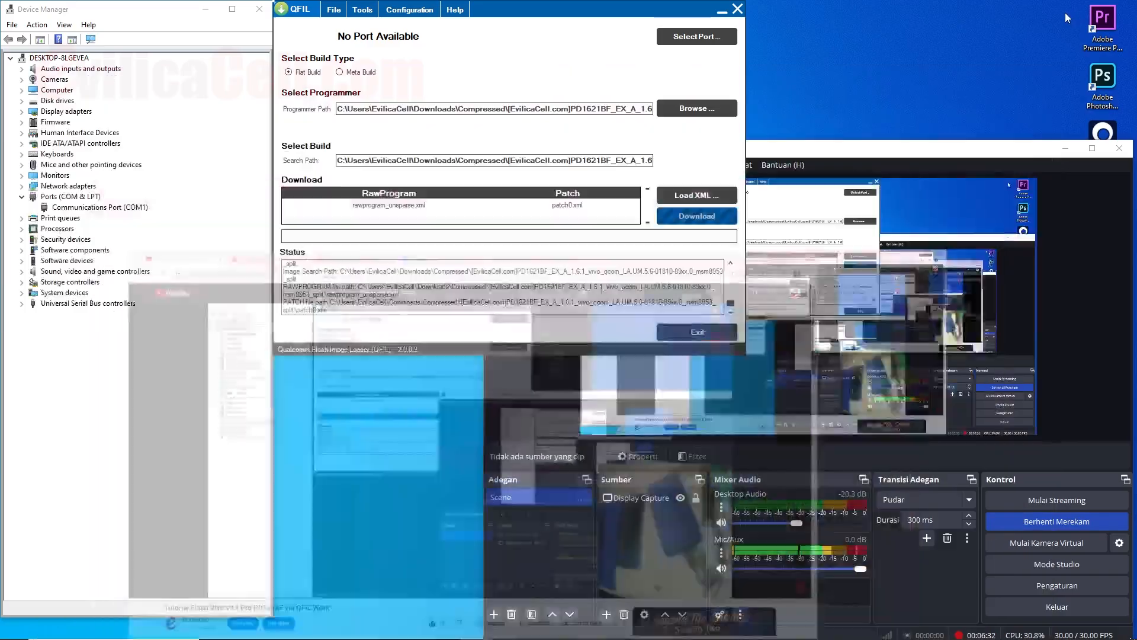